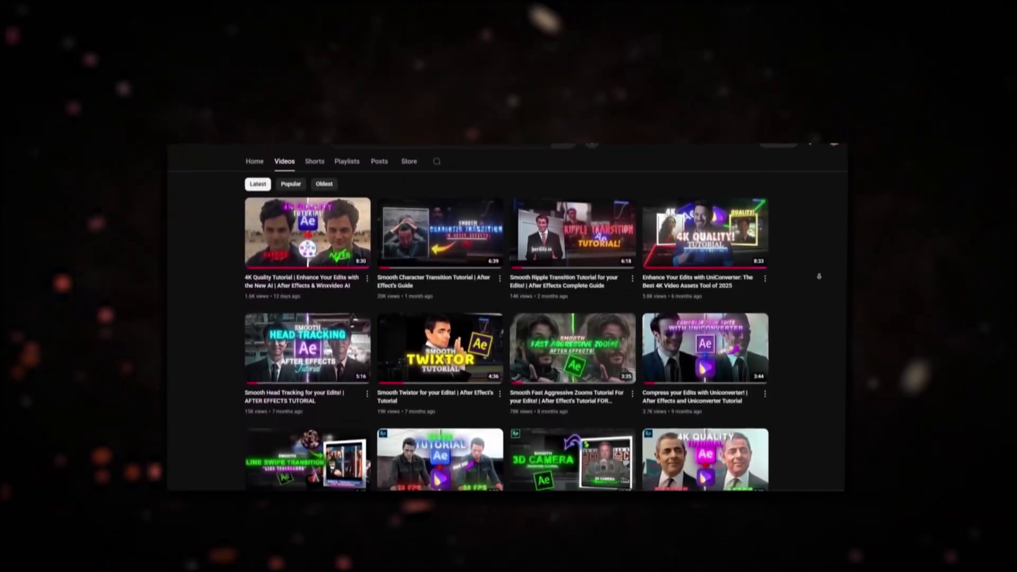
scroll(814, 238, down, 3)
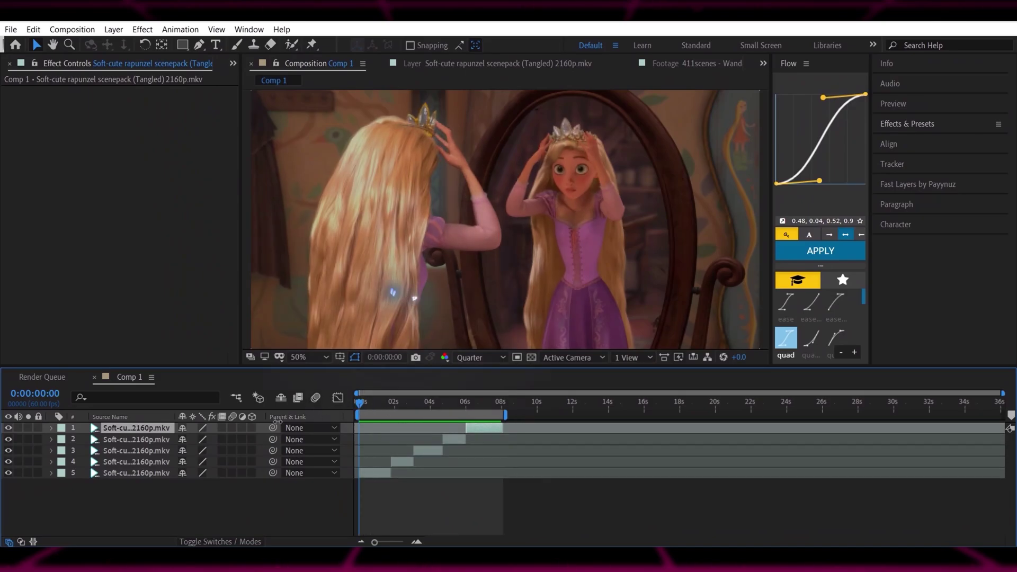
Step: Turn on Frame Blending and Motion Blur for all five Tangled clip layers
click(357, 515)
click(421, 541)
click(422, 541)
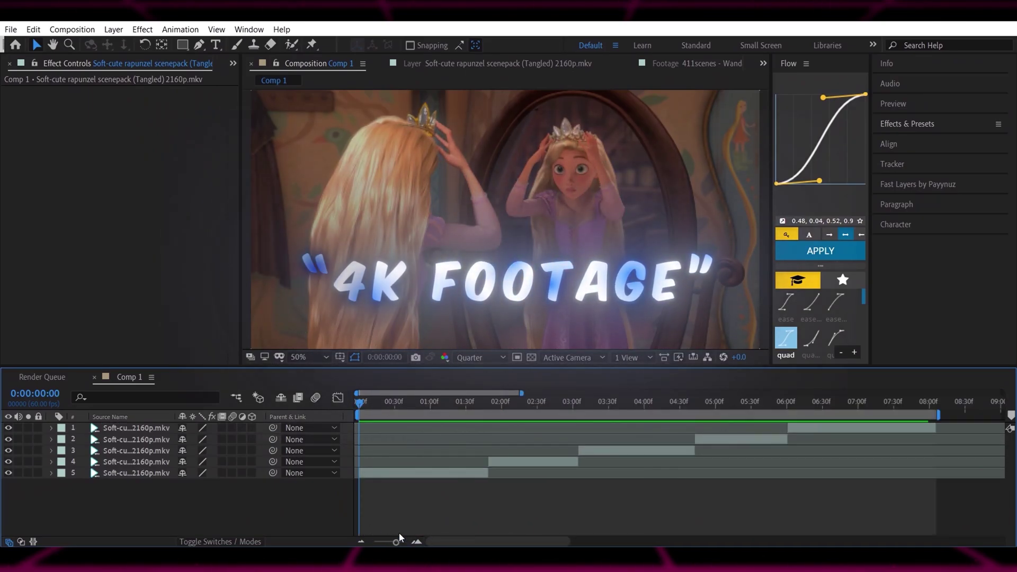
key(ctrl+a)
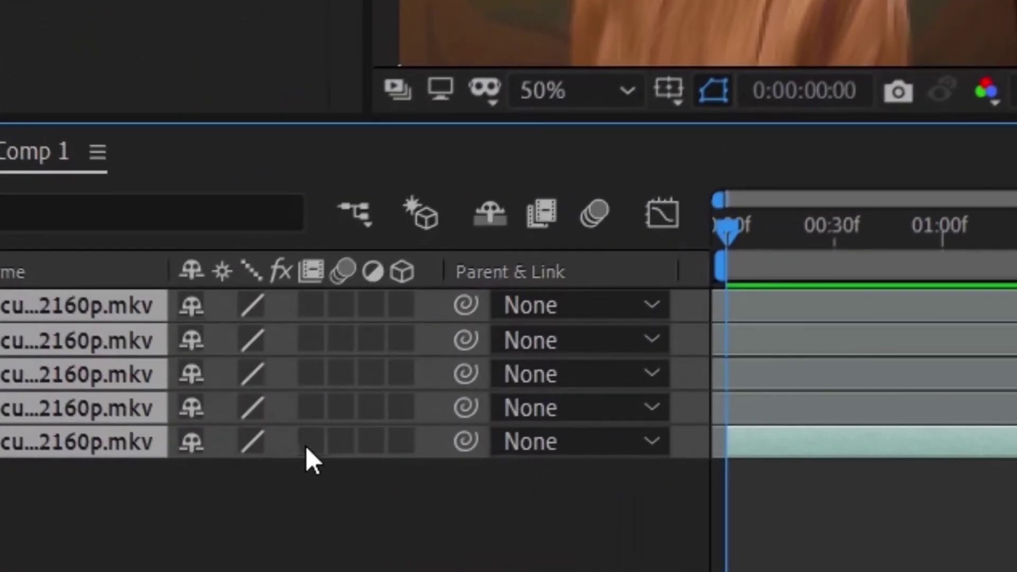
click(235, 469)
click(247, 470)
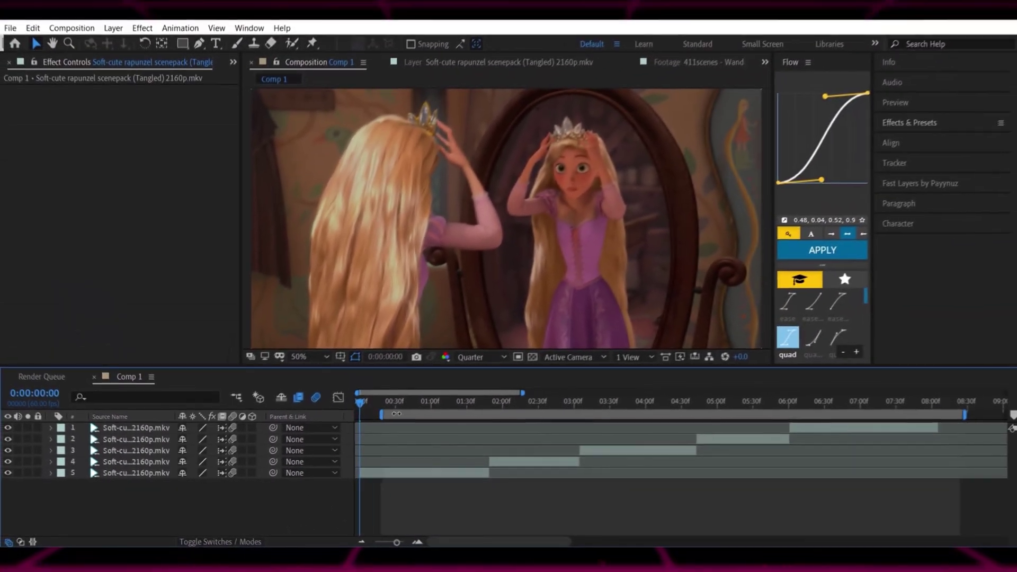
Step: Pre-compose the bottom, fourth and third clips, each into its own precomp
click(877, 265)
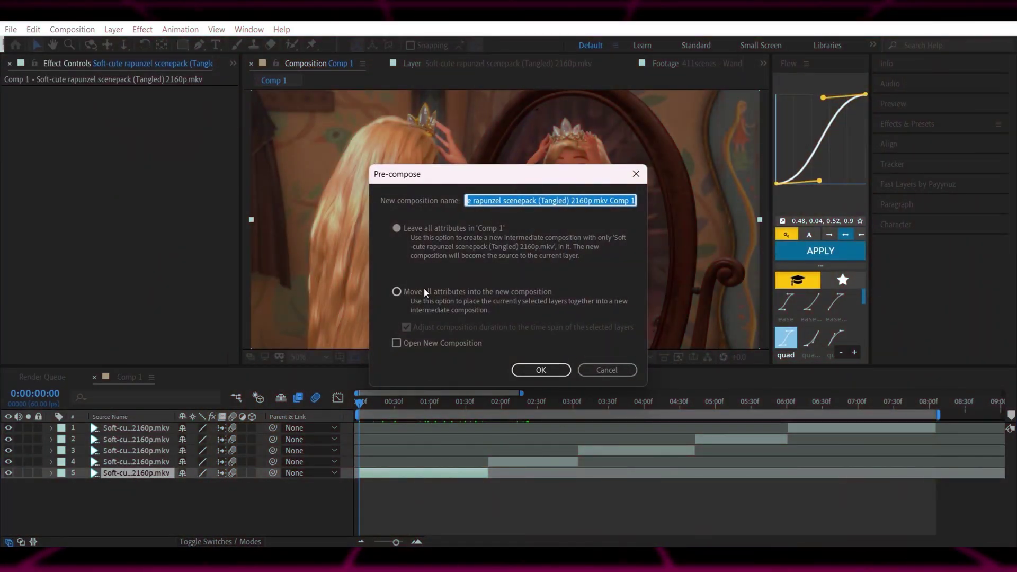
click(396, 292)
key(Return)
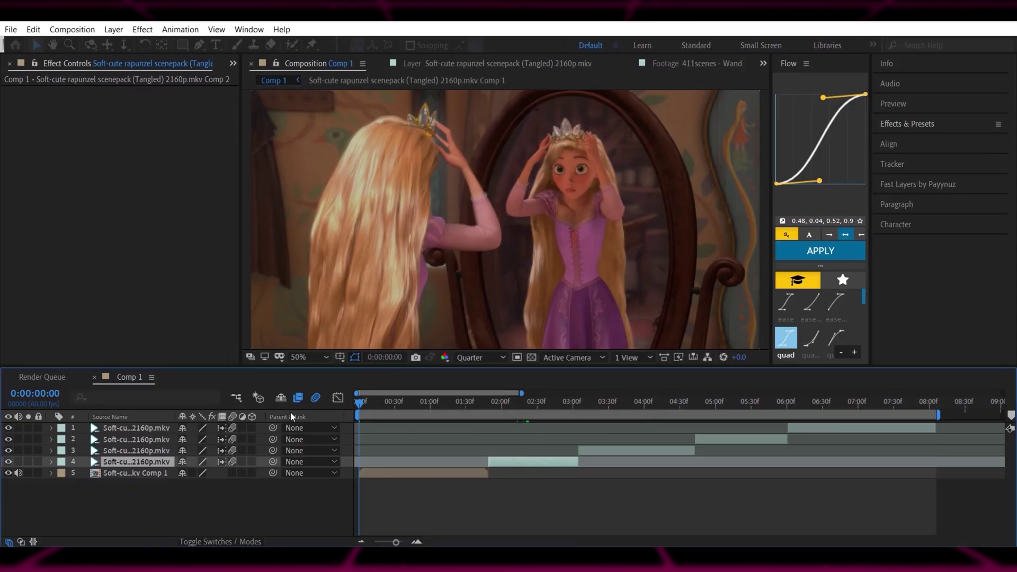
click(135, 440)
click(135, 450)
key(ctrl+shift+c)
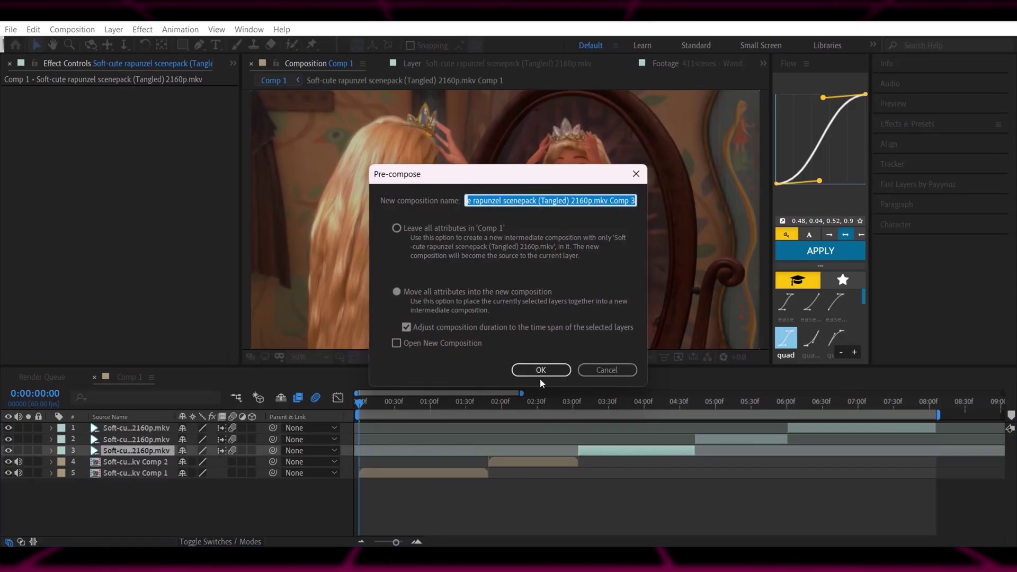
click(541, 370)
Step: Pre-compose the second and top clips as Comp 4 and Comp 5
key(ctrl+Up)
key(ctrl+shift+c)
click(541, 370)
click(152, 430)
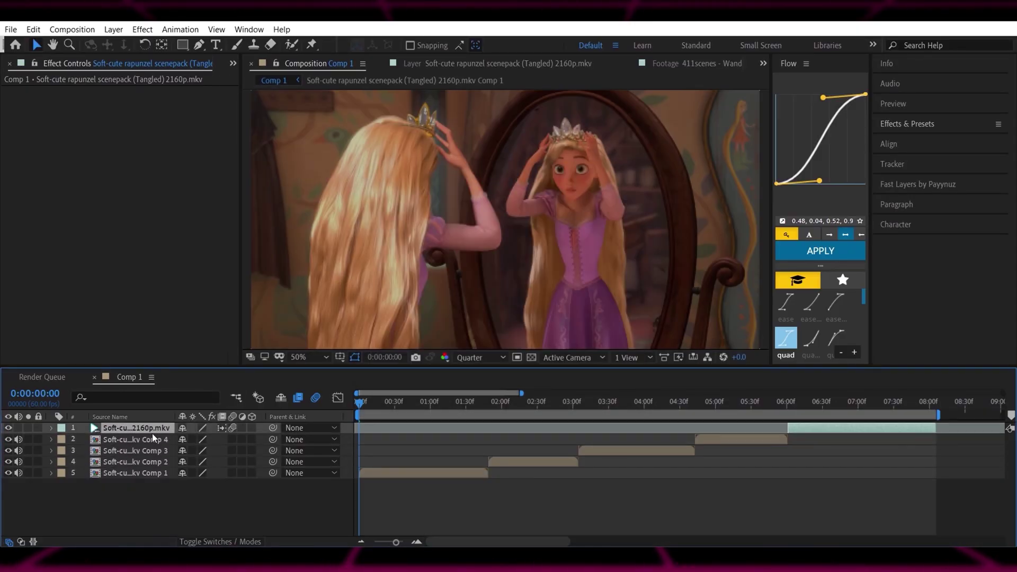
key(ctrl+shift+c)
click(546, 367)
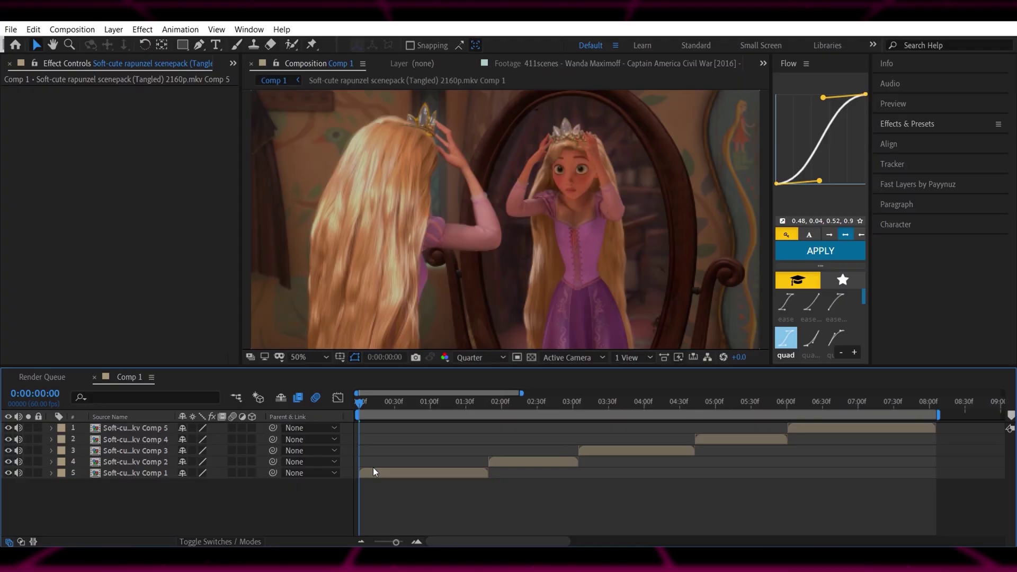
Step: Add an adjustment layer trimmed to end with the clips
key(ctrl+alt+y)
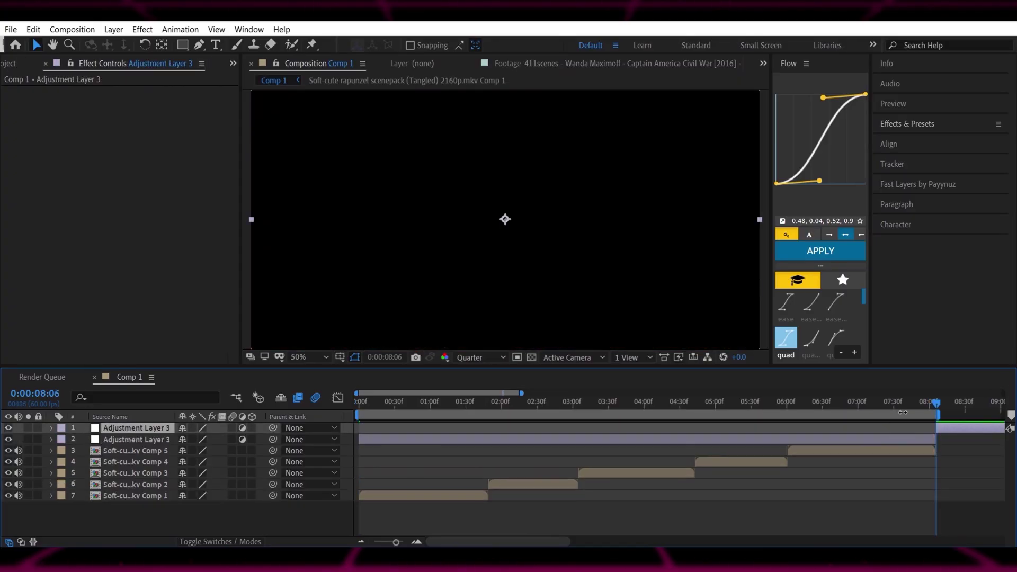
click(567, 411)
key(Home)
click(466, 425)
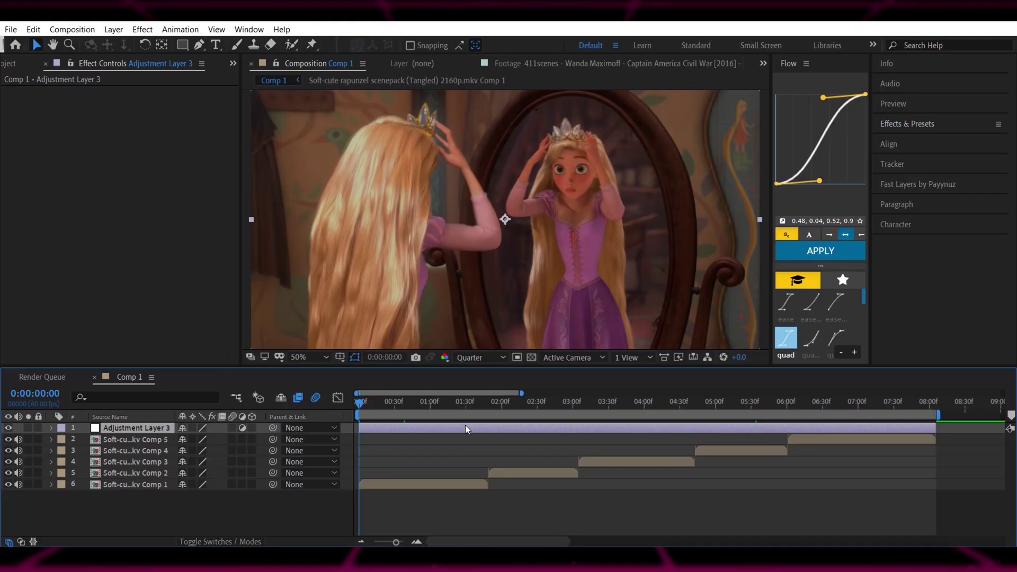
Step: Apply S_Sharpen to the adjustment layer via the effect search
key(ctrl+space)
text(s_s)
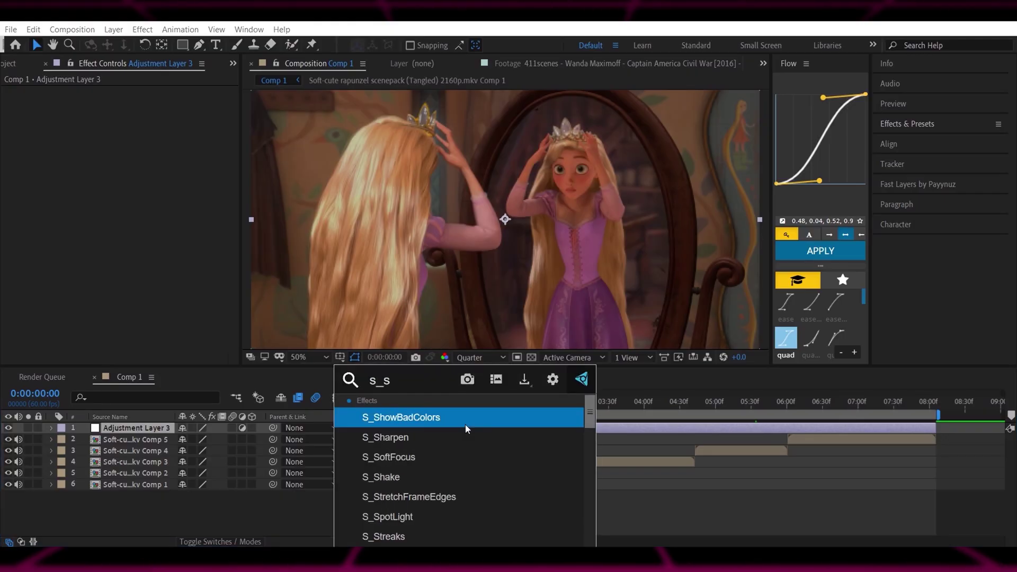
text(ha)
key(Return)
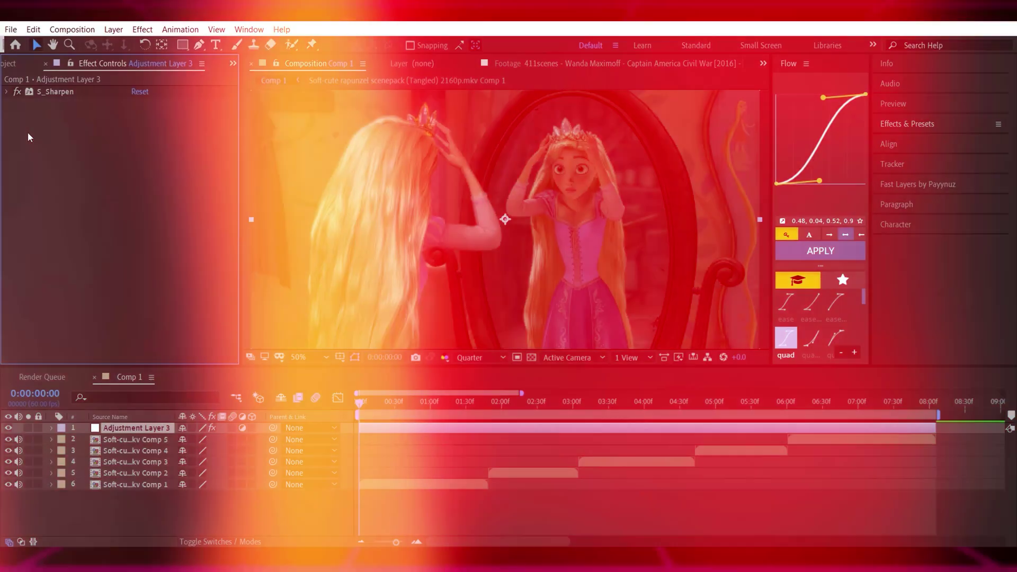
Step: Apply BCC Unsharp Mask to the adjustment layer with Radius 50 and Amount 10
key(ctrl+space)
text(b)
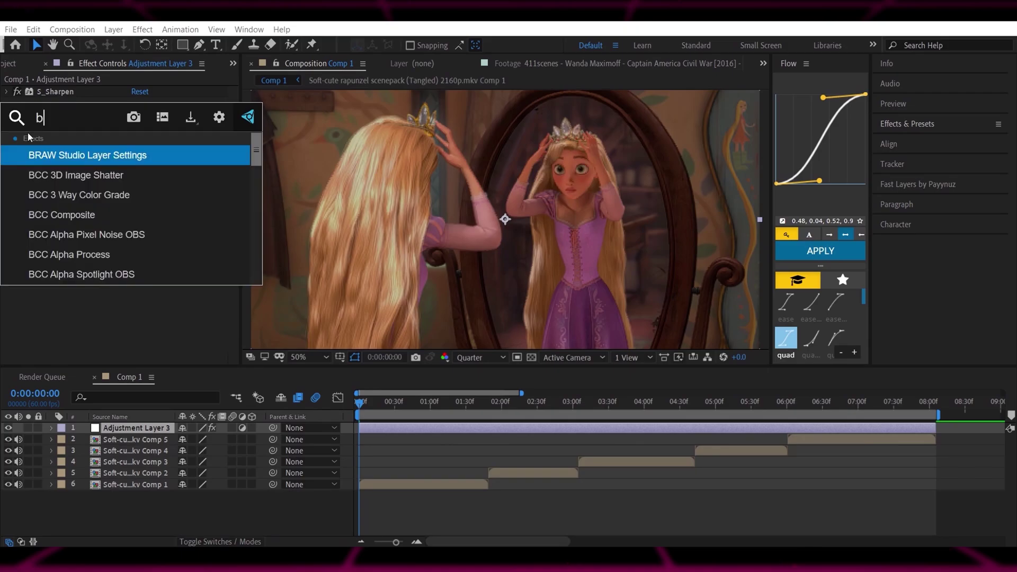
text(cc un)
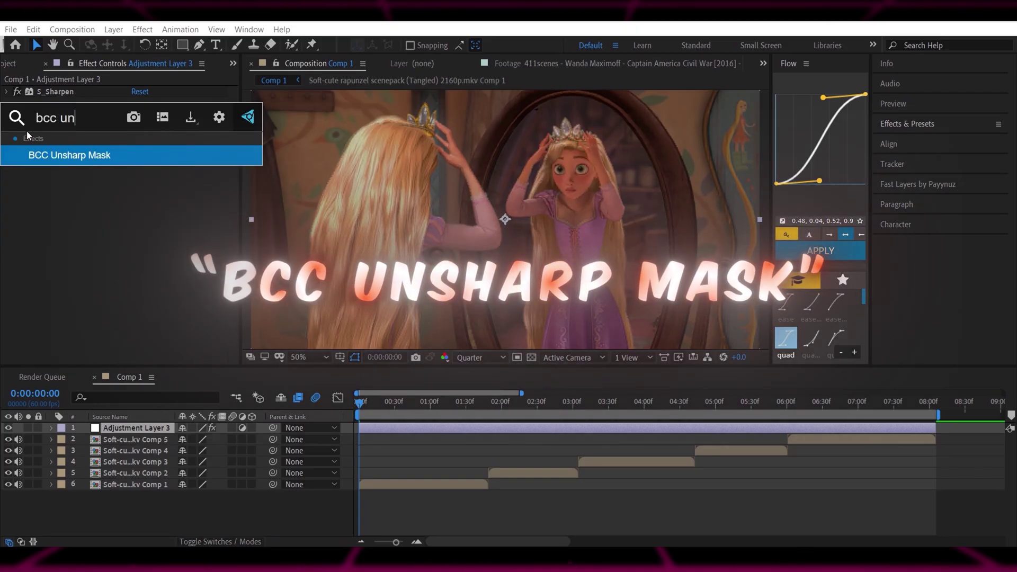
key(Return)
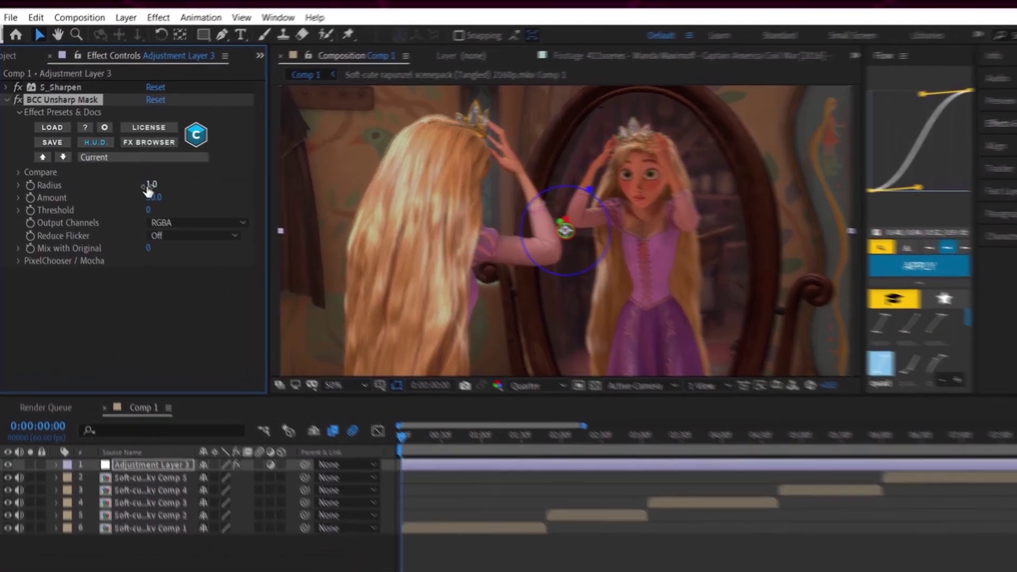
click(137, 178)
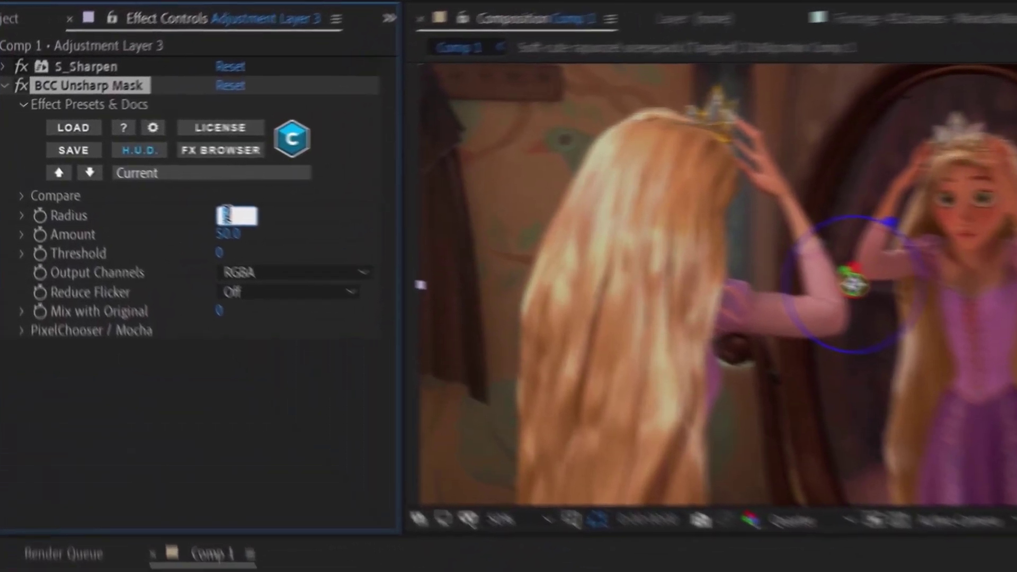
text(0)
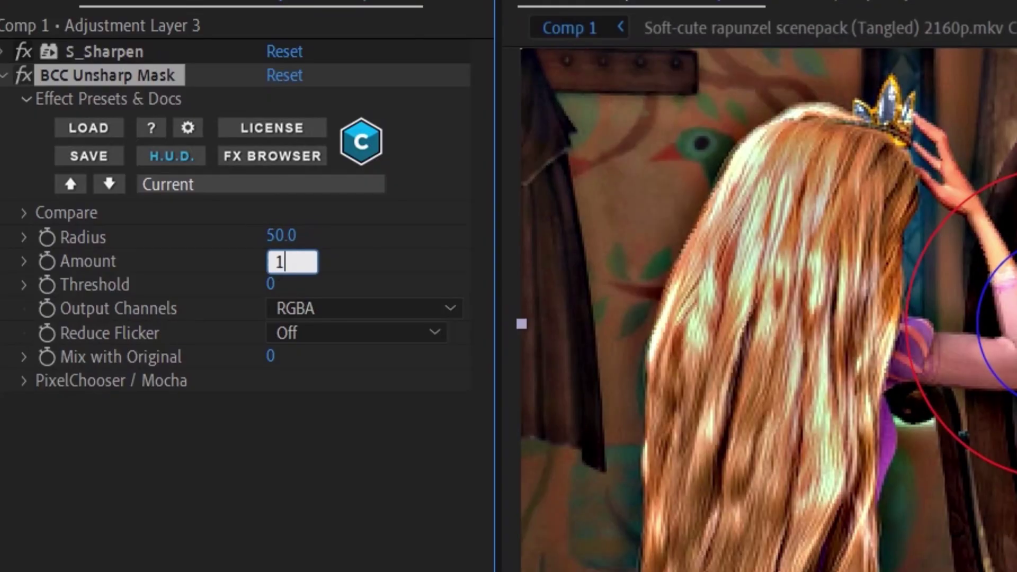
key(Return)
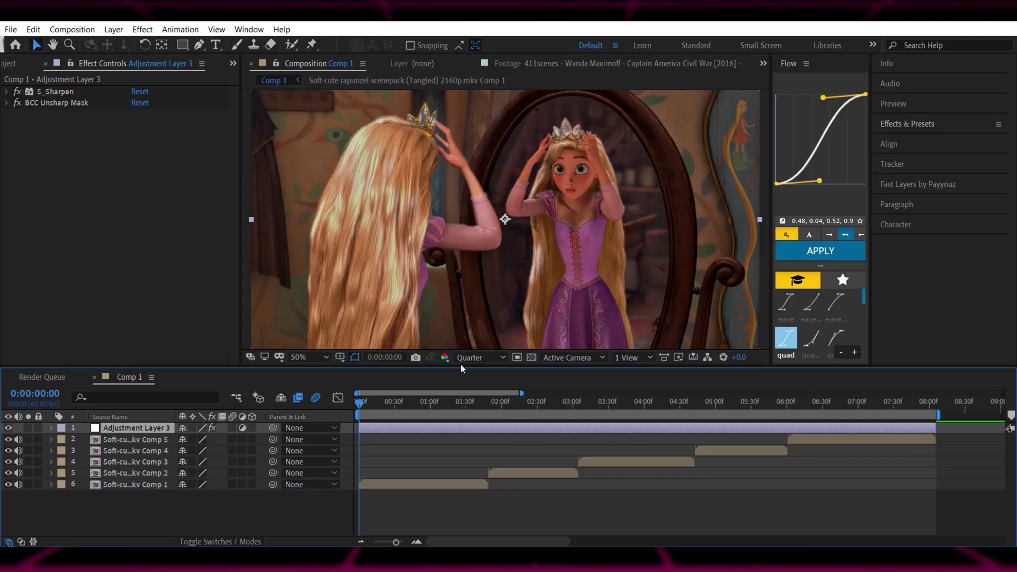
Step: Set the output module to QuickTime, RGB + Alpha channels, Animation codec
click(430, 411)
key(period)
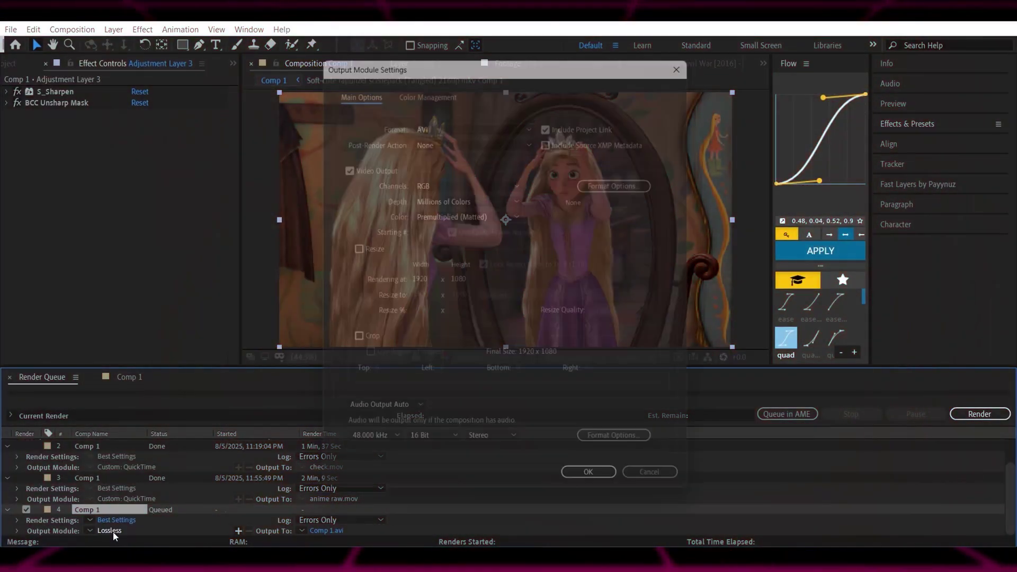
click(477, 119)
click(440, 294)
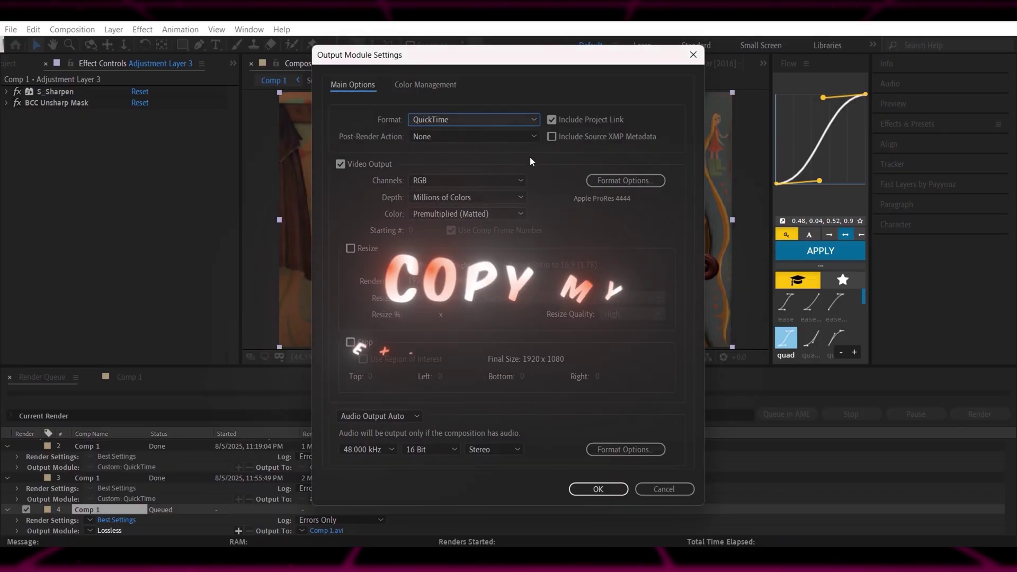
click(466, 181)
click(429, 223)
click(626, 180)
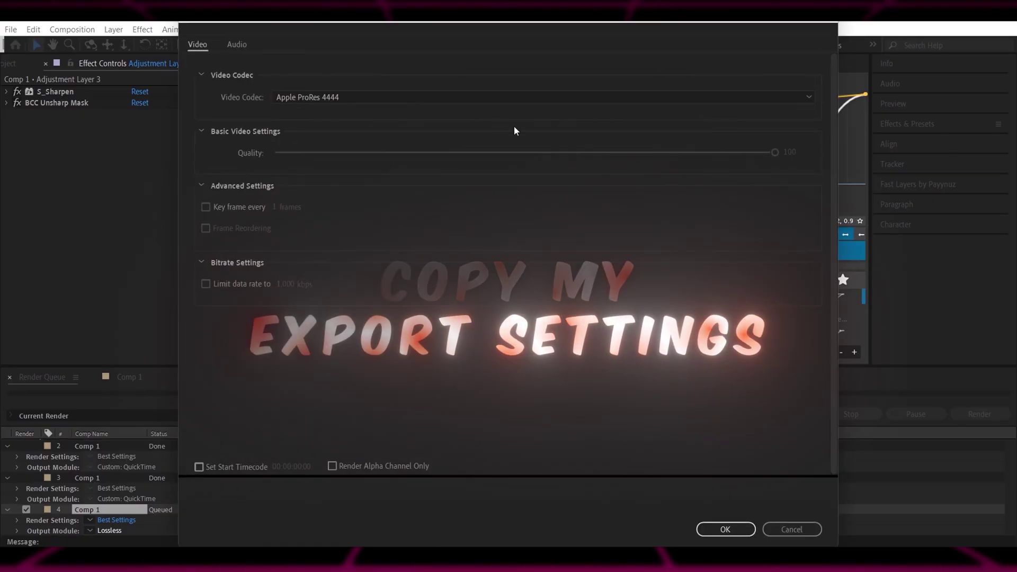
click(518, 97)
click(517, 107)
click(718, 533)
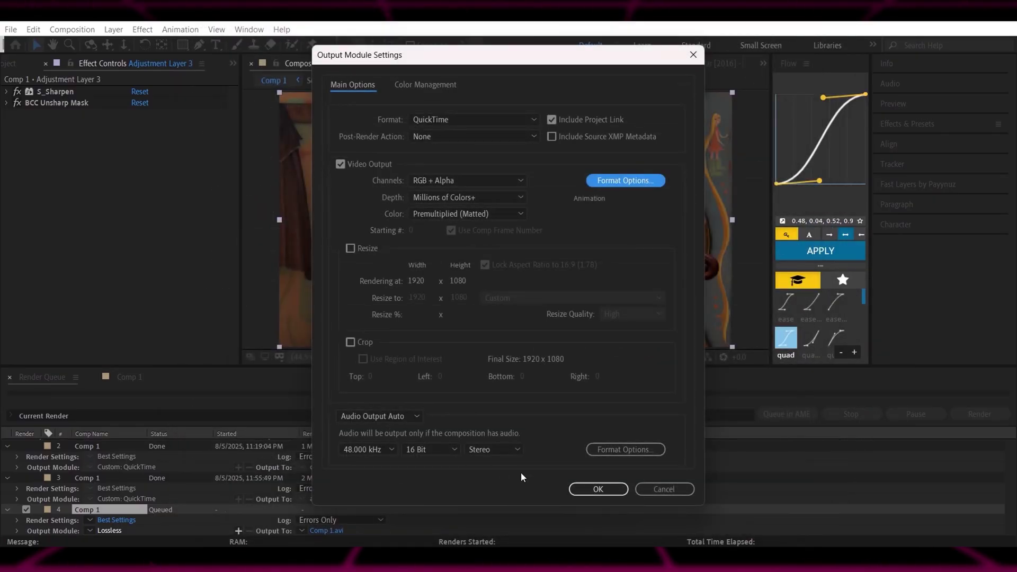
click(569, 491)
Step: Output to anime raw.mov on the Desktop, replacing the existing file, and render
click(319, 531)
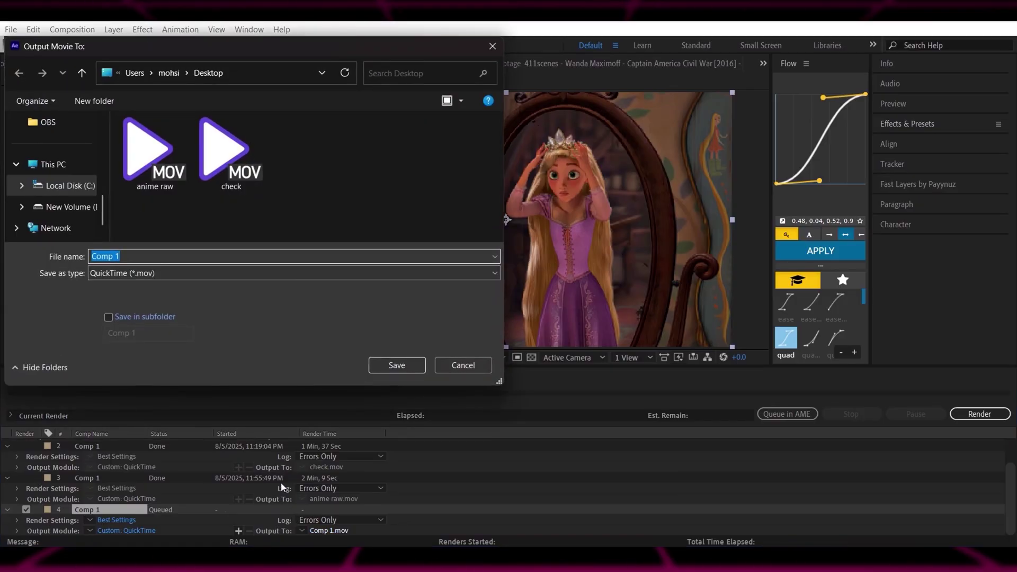
click(395, 365)
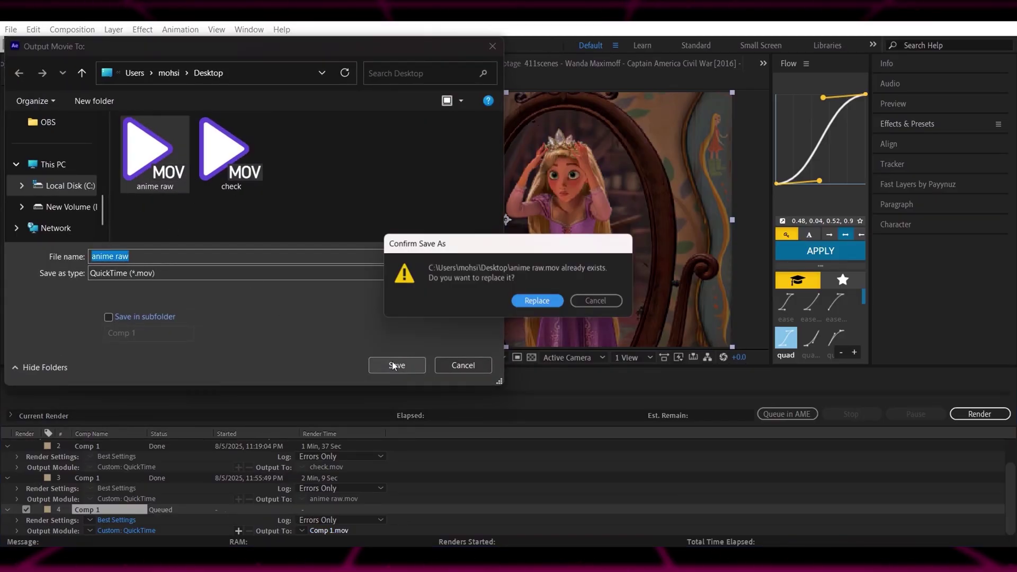
click(537, 301)
click(978, 414)
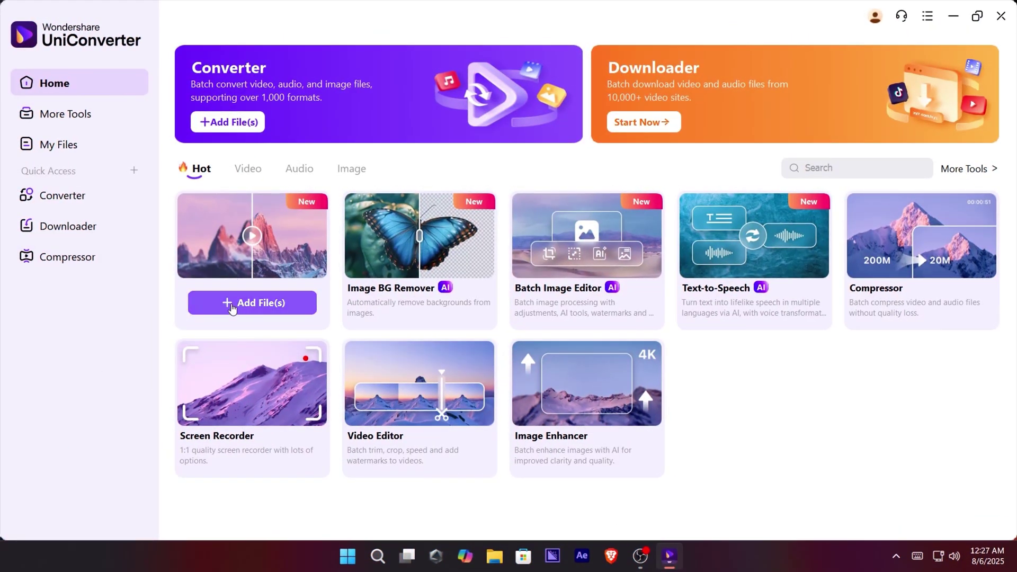
Step: Load anime raw.mov into the Video Enhancer
click(253, 302)
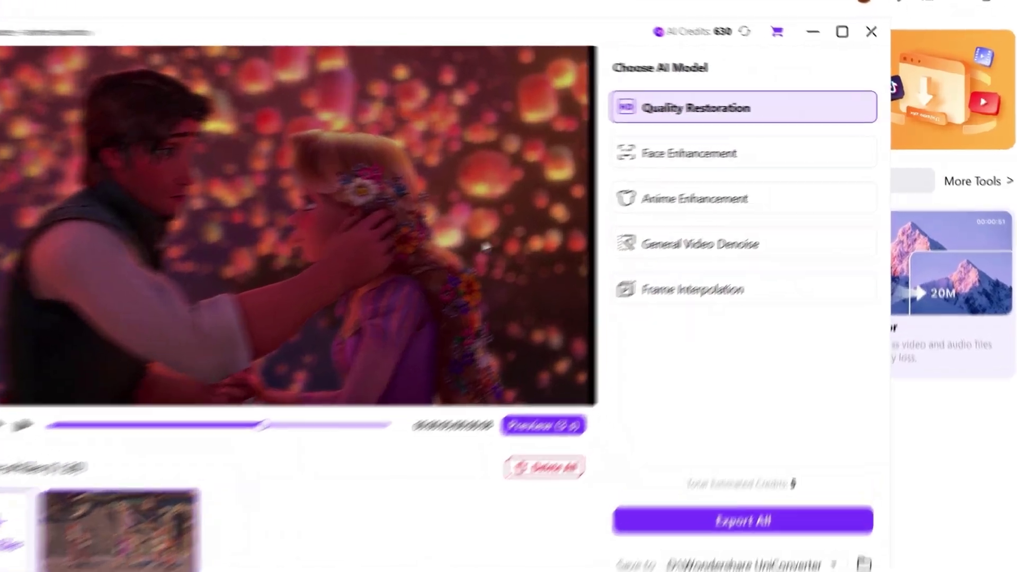
mouse_move(725, 107)
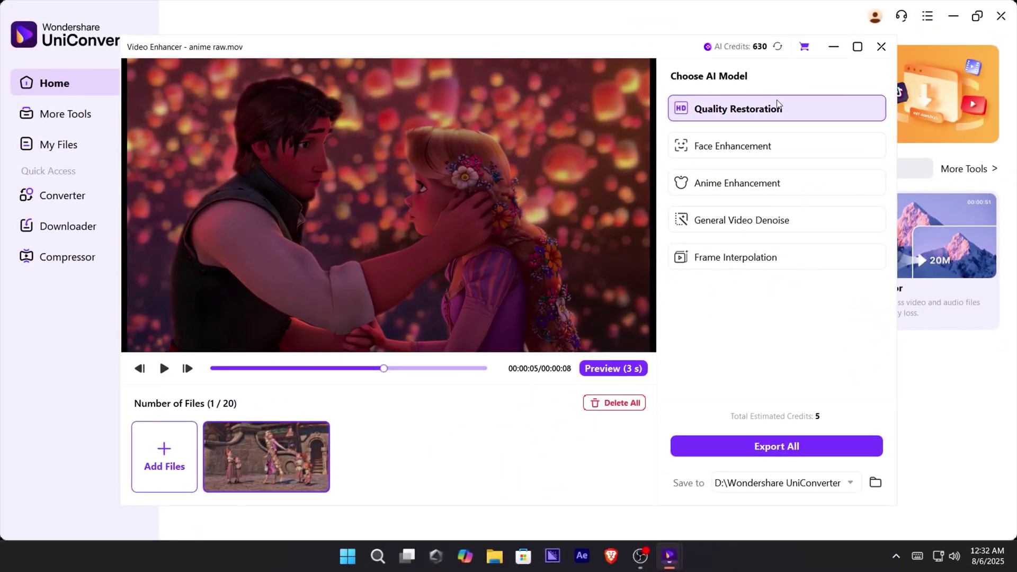
Step: Export with Quality Restoration, show the saved anime raw_restored file, then close the Video Enhancer
click(772, 447)
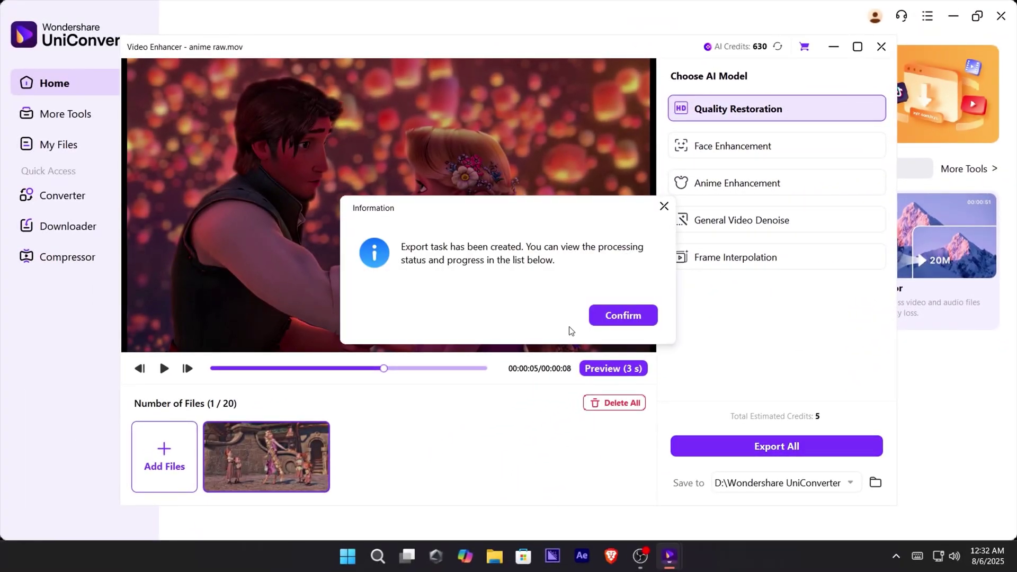
click(614, 317)
mouse_move(282, 473)
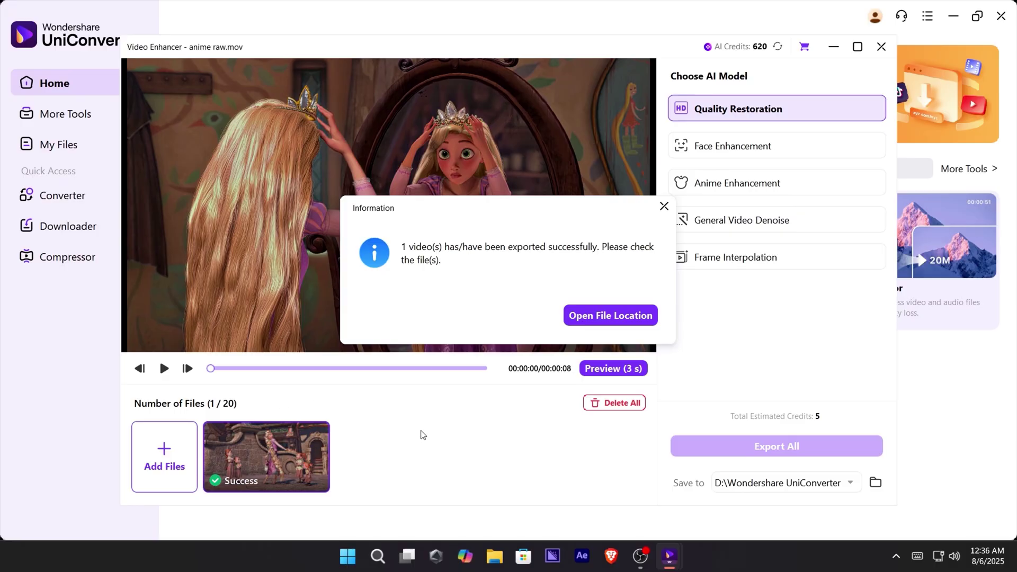
click(605, 317)
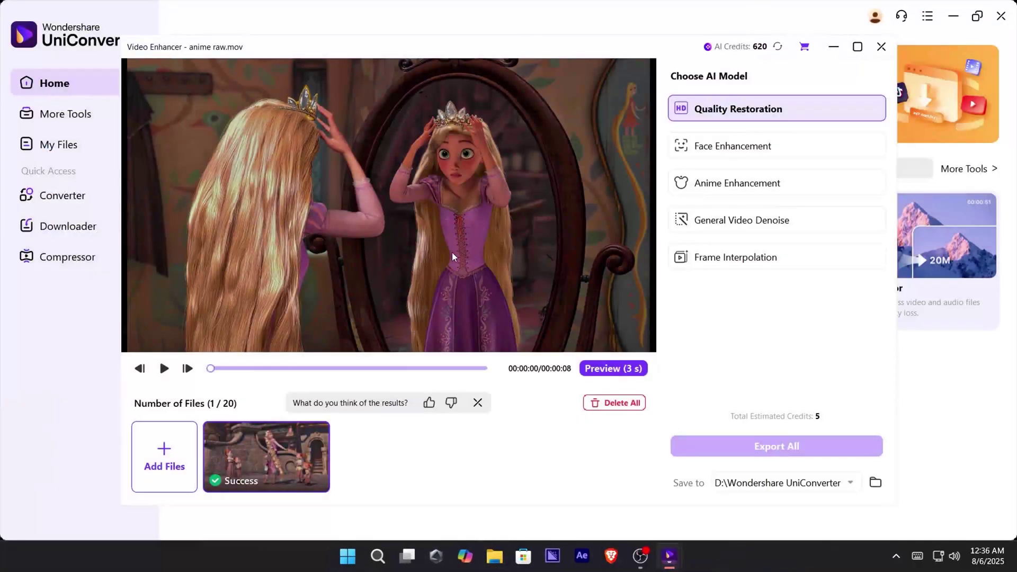
click(880, 48)
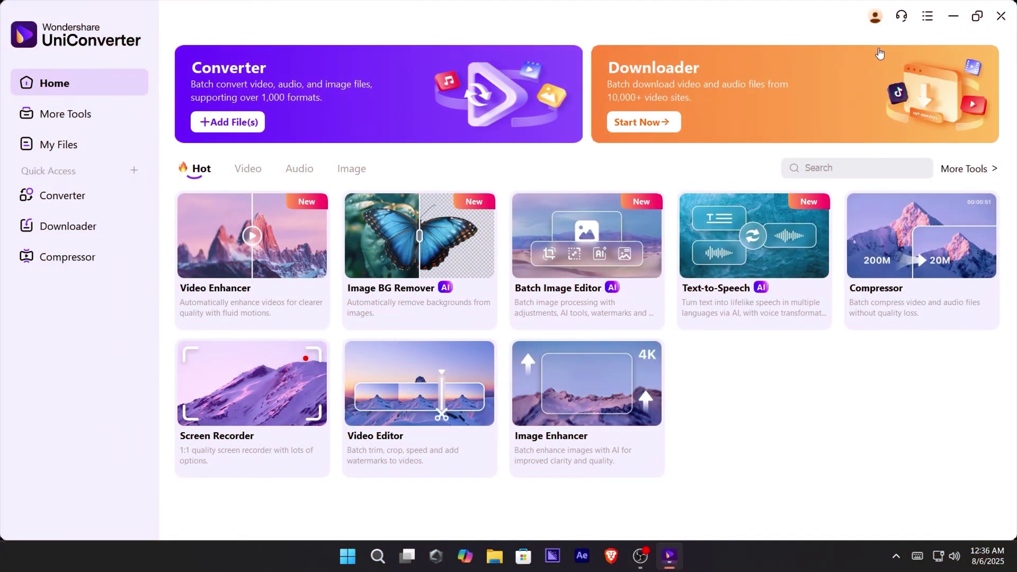
Step: Load the restored Rapunzel clip into the Video Editor and cancel the Create New Preset dialog
mouse_move(573, 210)
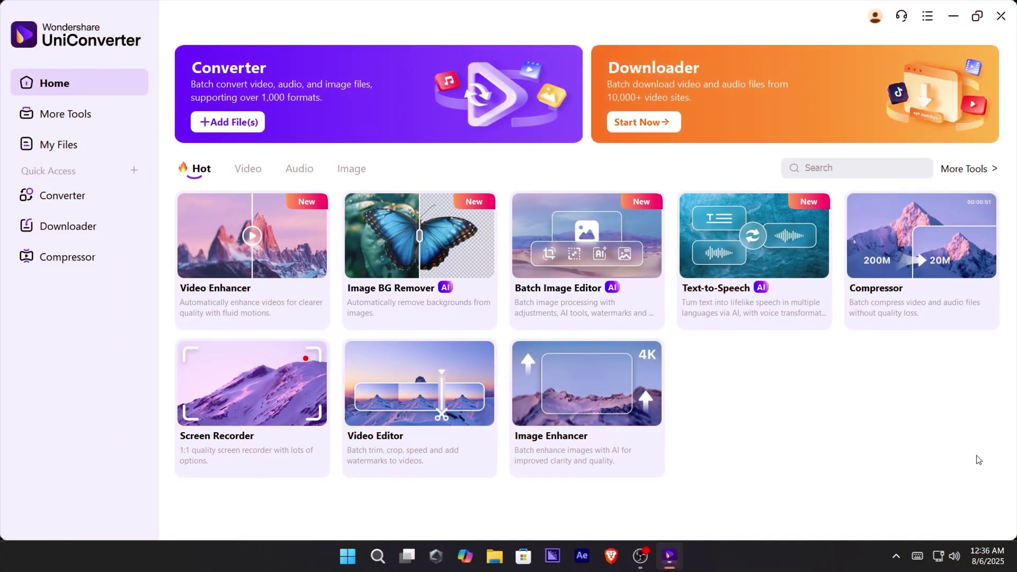
click(418, 449)
key(Escape)
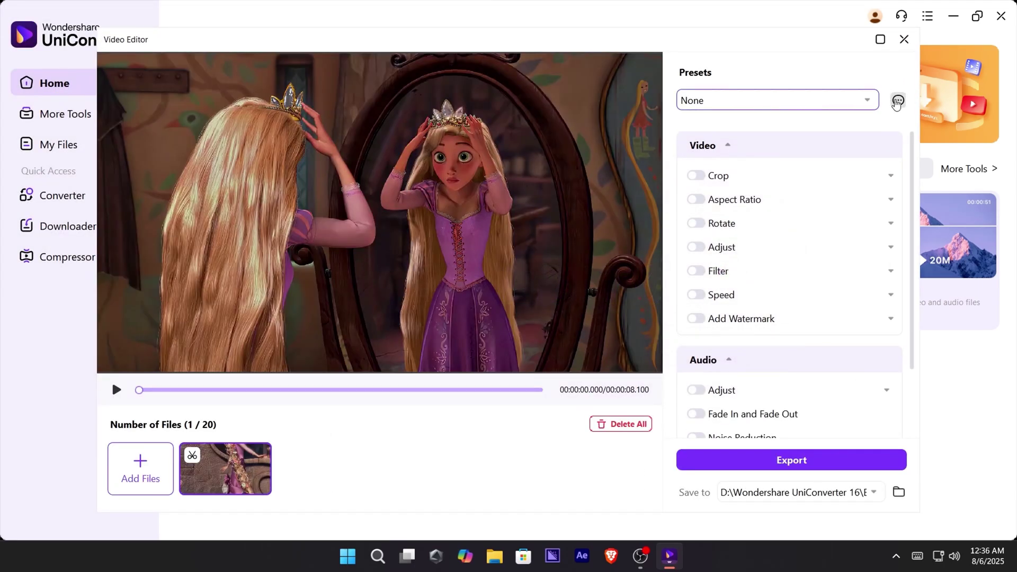
click(906, 114)
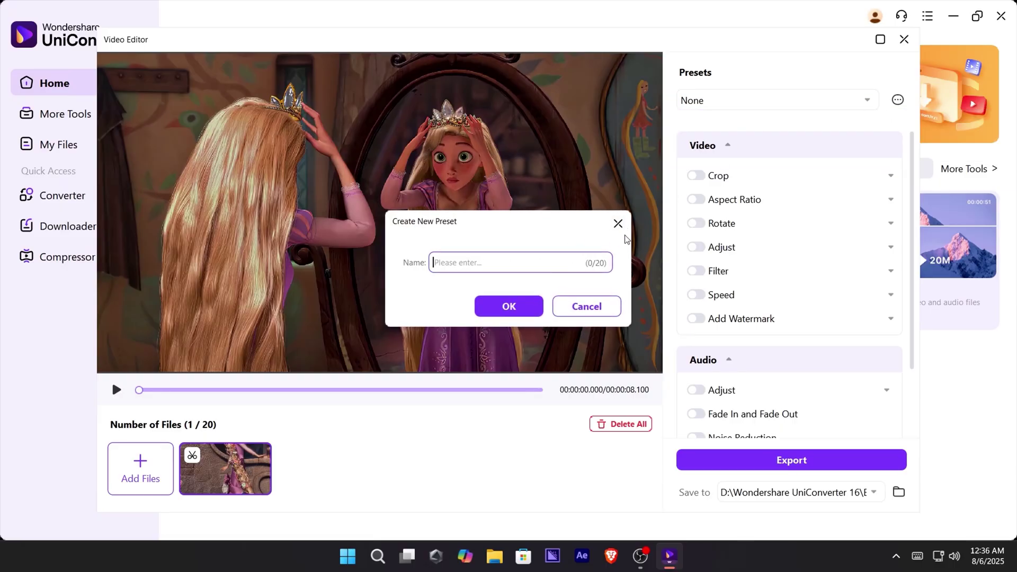
click(617, 223)
Step: Enable Adjust and set Brightness, Contrast and Saturation to 10, leaving White Balance at 0
click(829, 252)
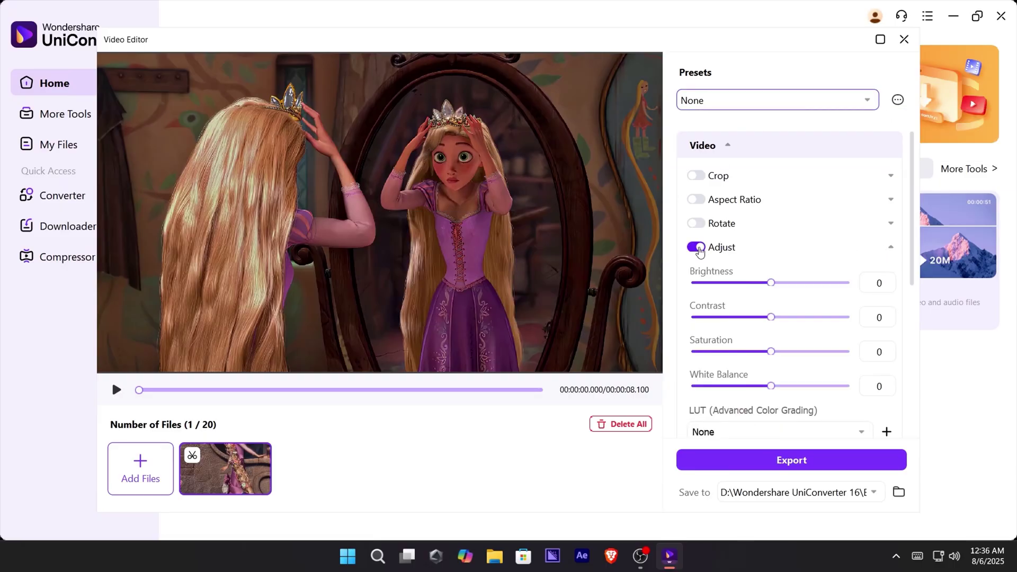
scroll(753, 256, down, 2)
drag(771, 220, 779, 223)
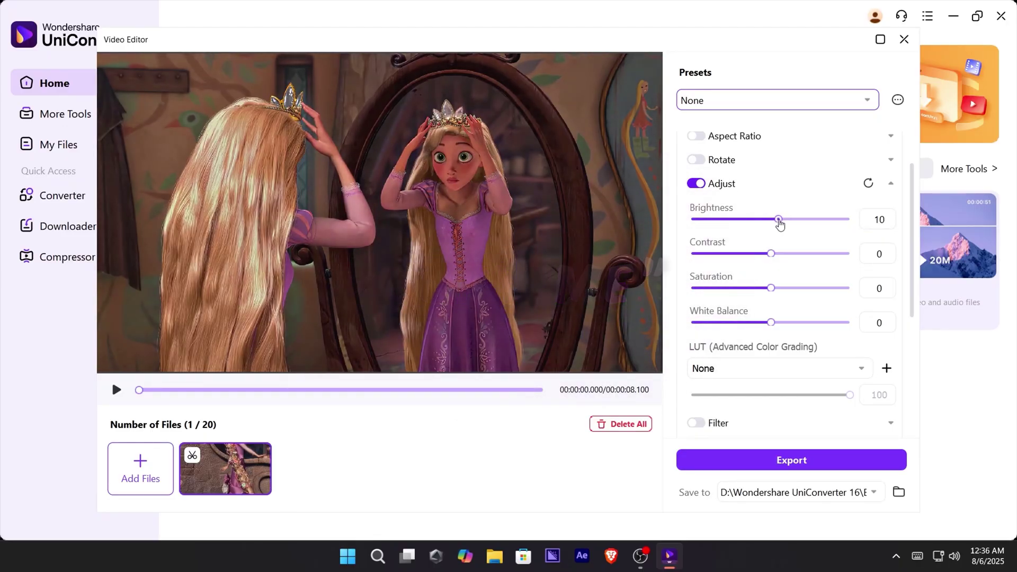
text(10)
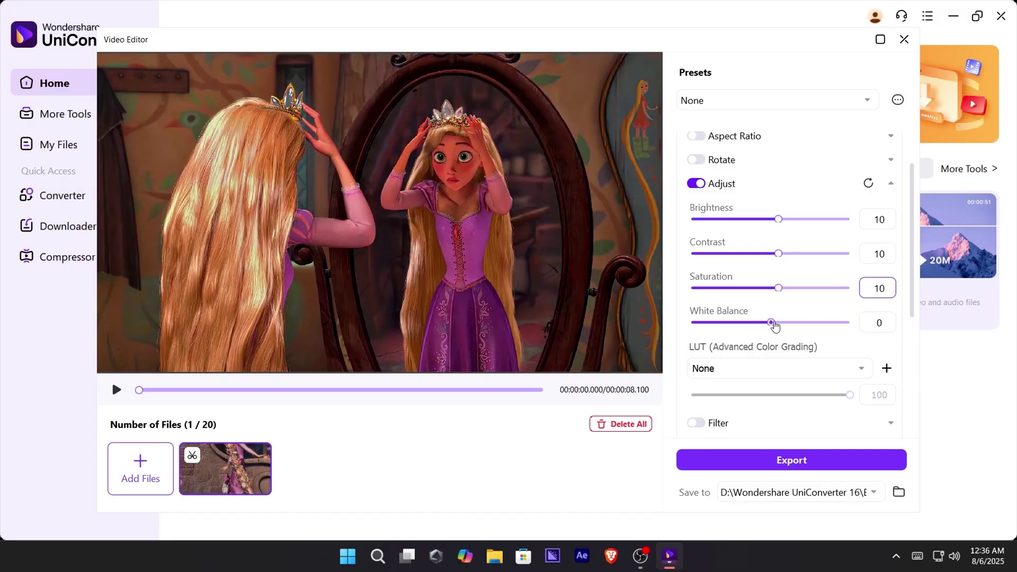
text(1)
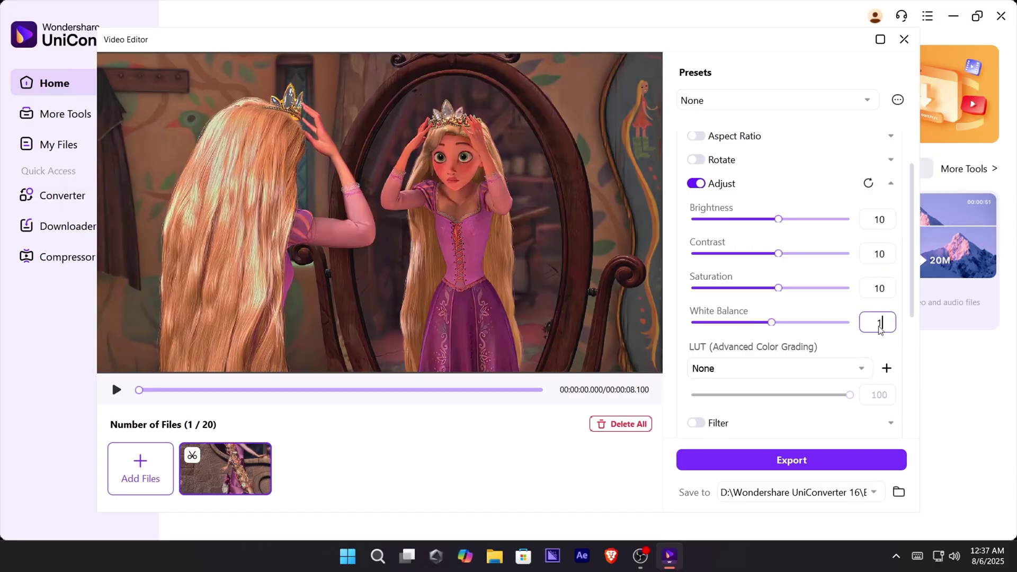
text(0)
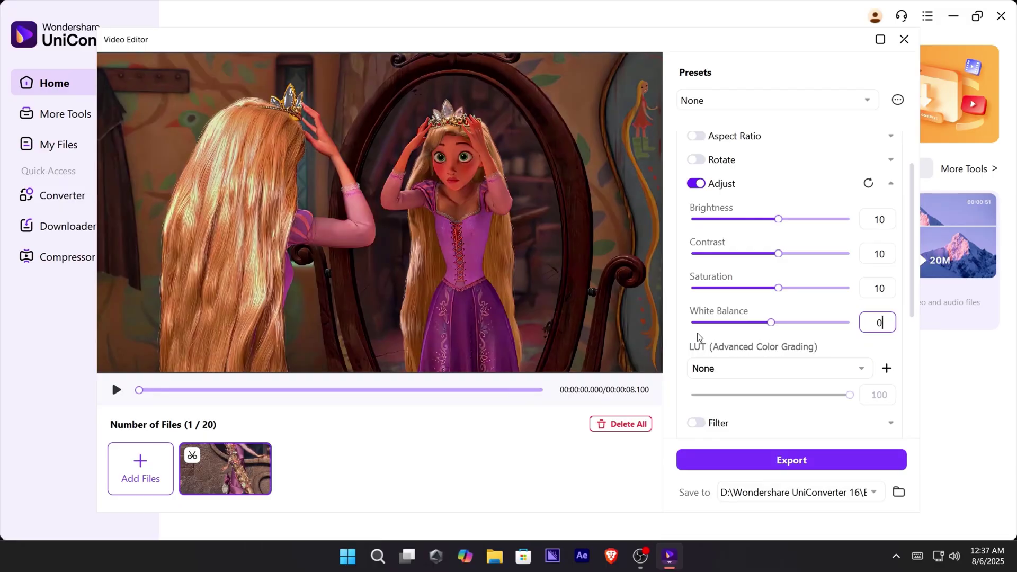
scroll(698, 337, down, 3)
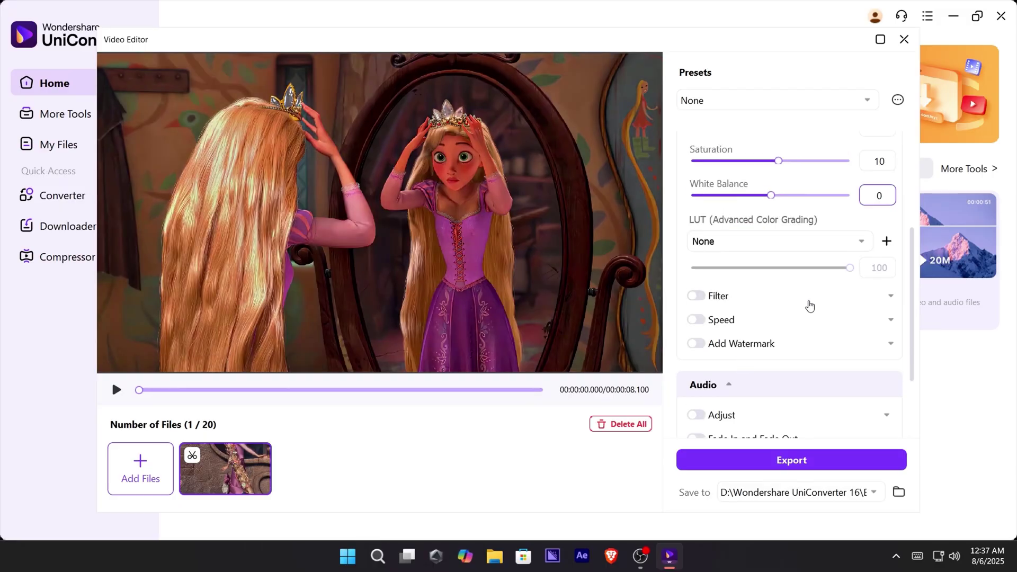
Step: Try the Holiday and Star filters, then switch filters off entirely
click(810, 306)
click(698, 298)
click(699, 297)
click(704, 323)
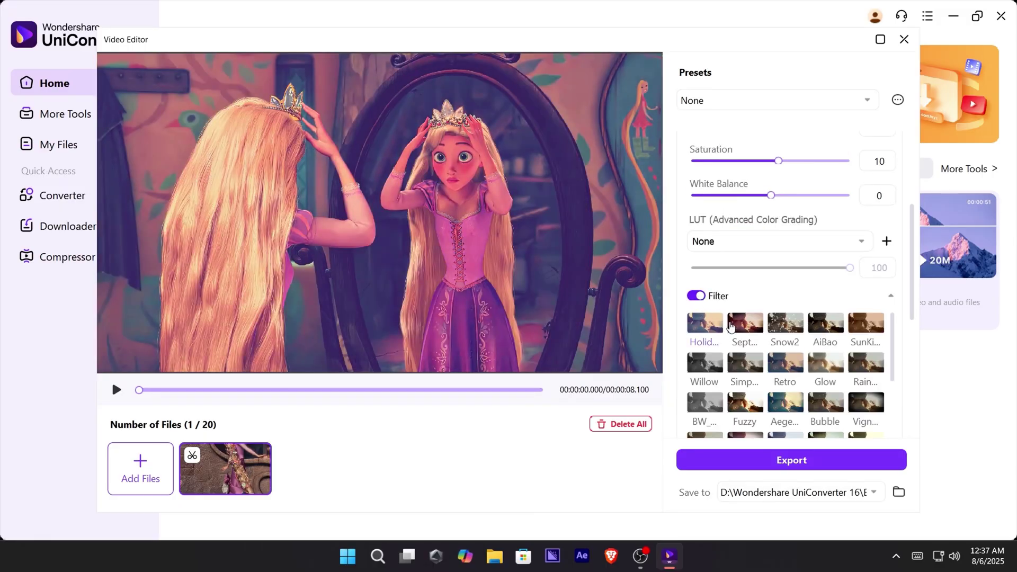
click(731, 326)
scroll(784, 329, down, 10)
click(753, 297)
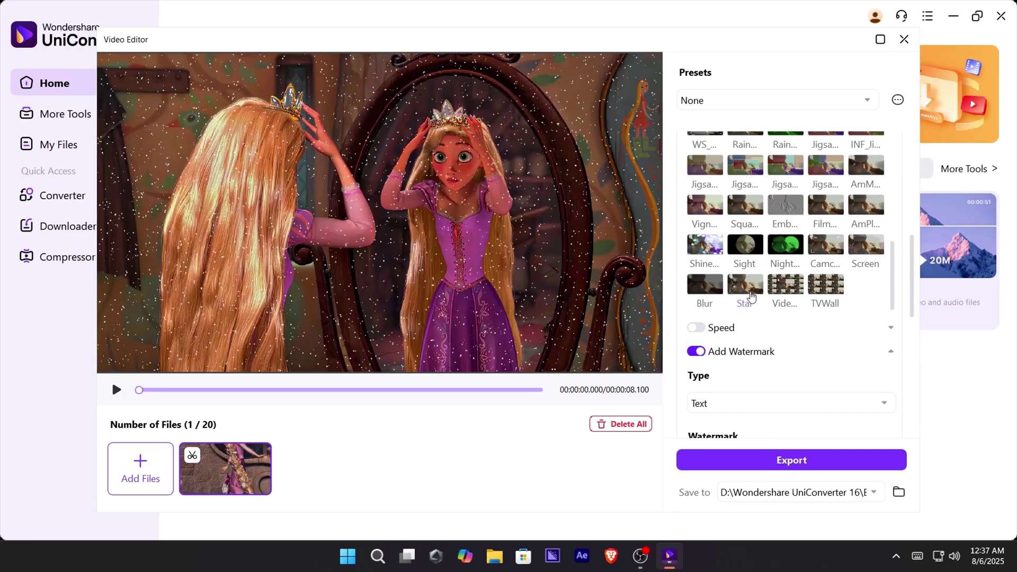
click(752, 297)
scroll(784, 265, up, 5)
click(696, 295)
scroll(747, 264, down, 3)
scroll(731, 271, down, 6)
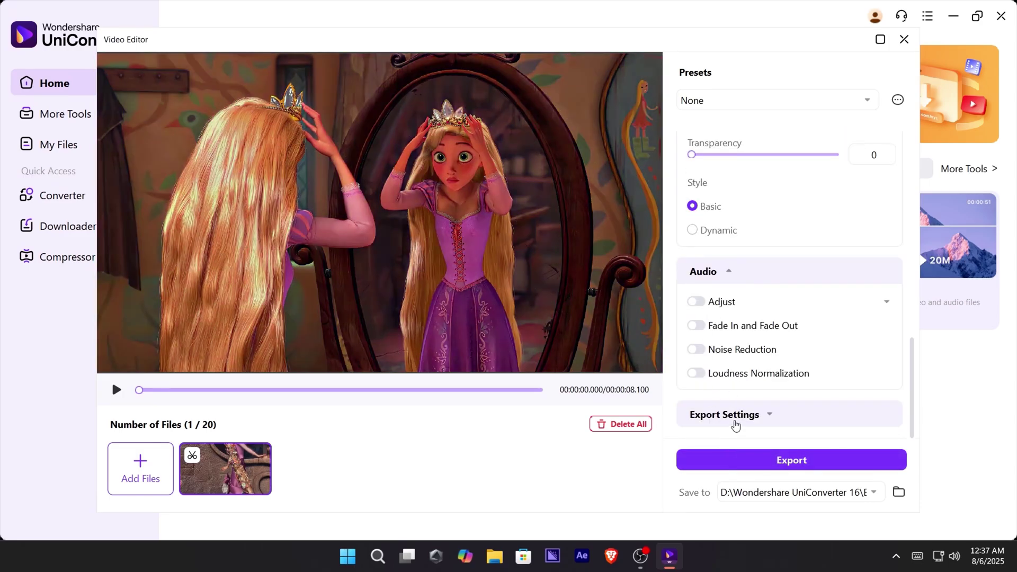
Step: Check the MP4 export settings, preview the adjusted clip, and export it
click(736, 415)
click(116, 390)
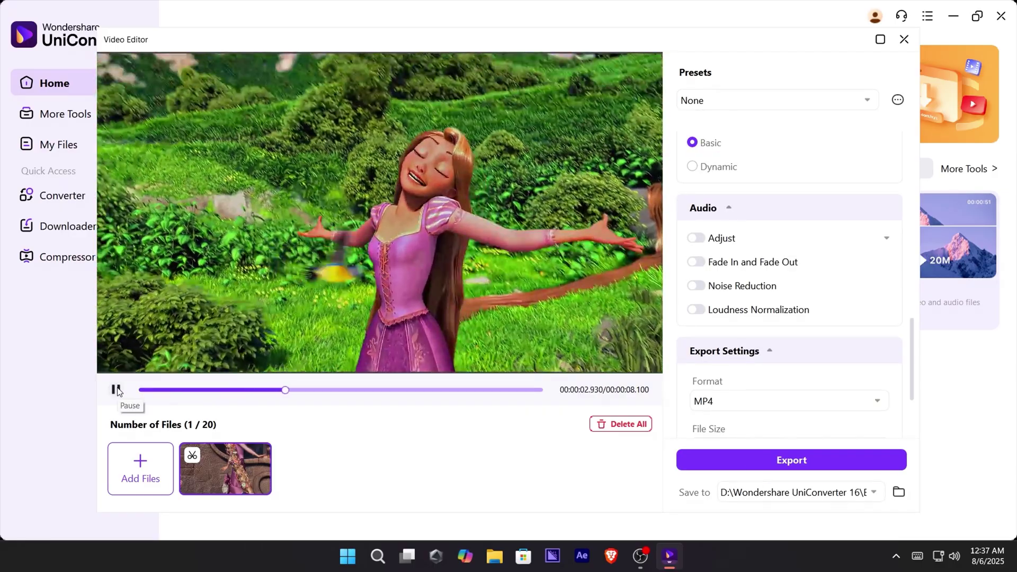
click(116, 390)
scroll(784, 254, up, 5)
scroll(793, 279, up, 8)
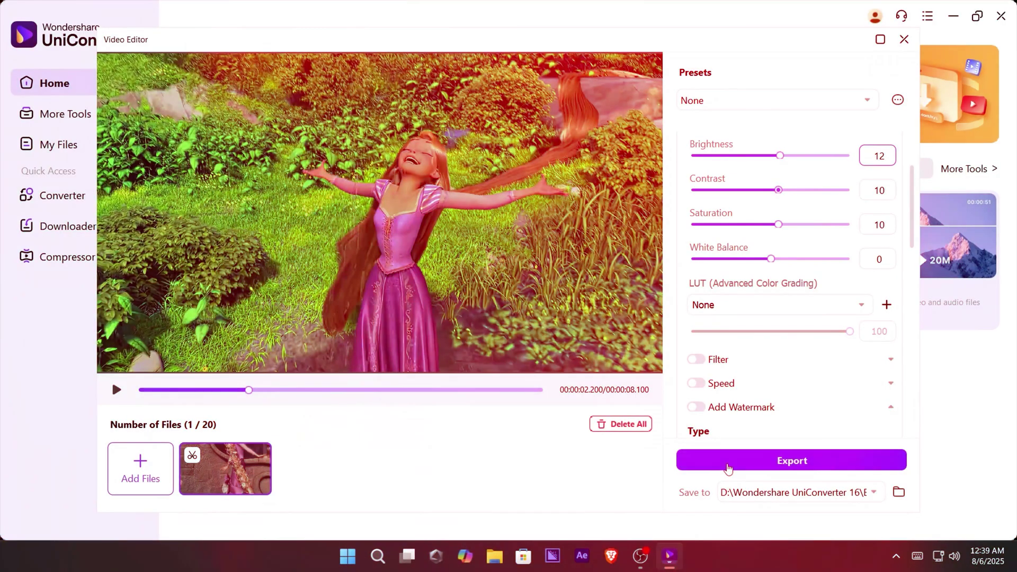
click(728, 466)
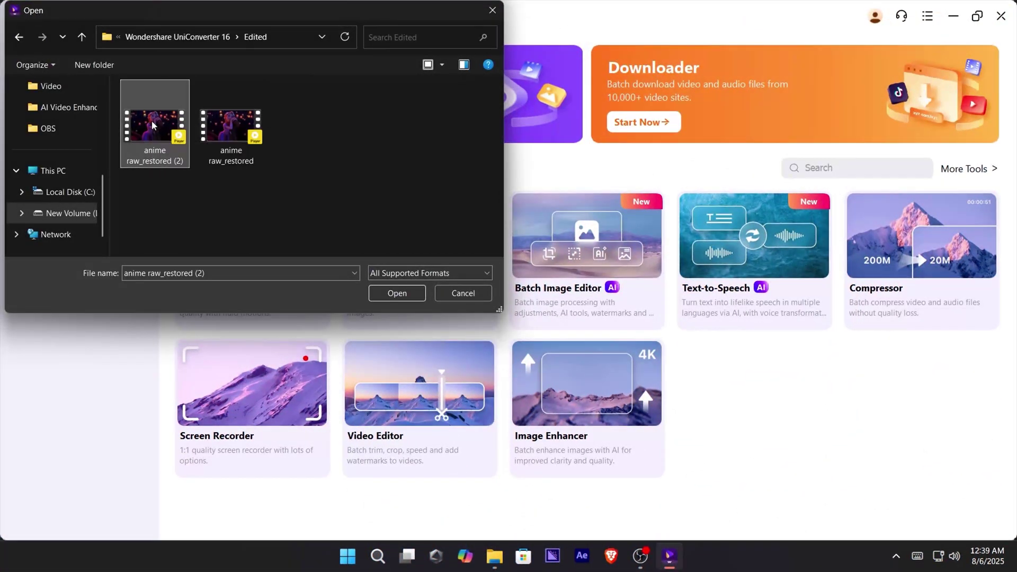
Step: Load anime raw_restored (2) into the Video Enhancer and preview the lantern and mirror scenes
double_click(151, 120)
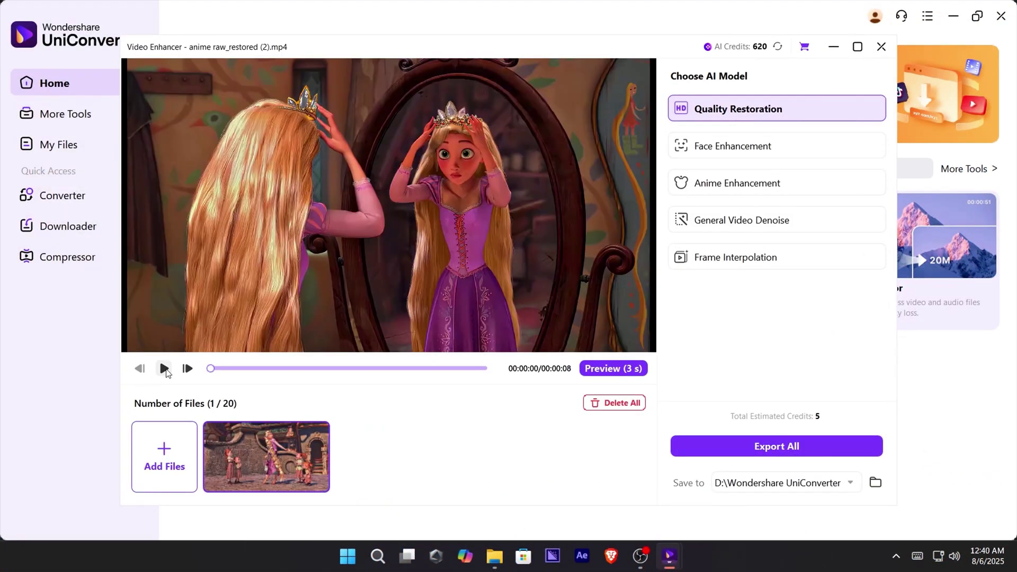
click(164, 369)
click(302, 369)
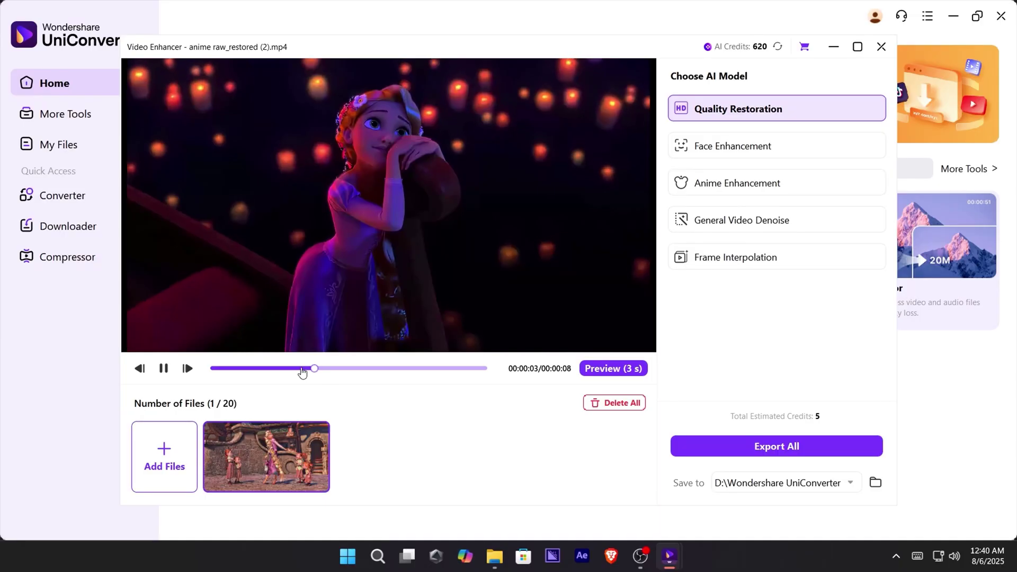
click(244, 369)
click(165, 368)
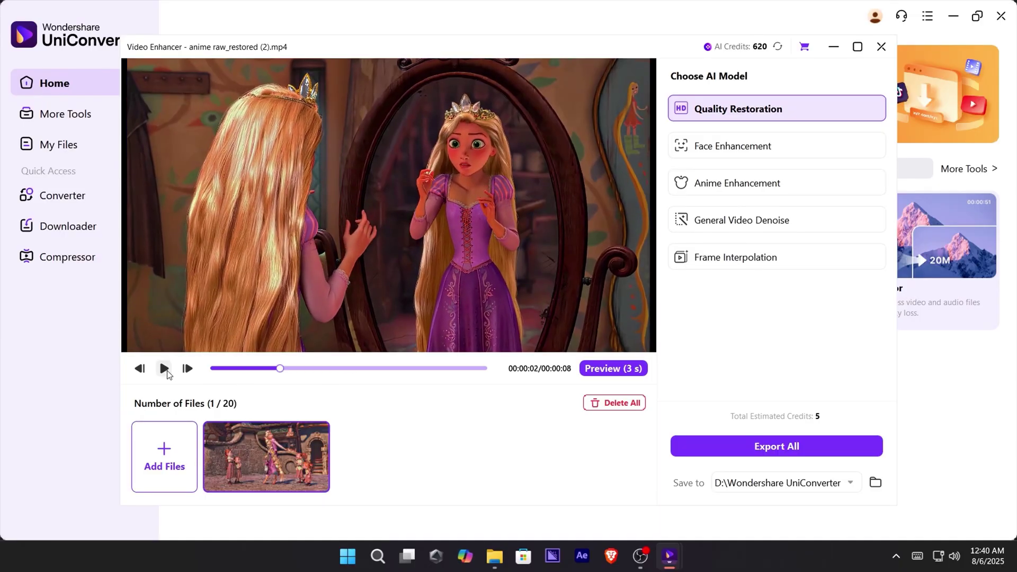
Step: Export the clip with Frame Interpolation at 4X (240 FPS) and confirm the task notice
click(739, 257)
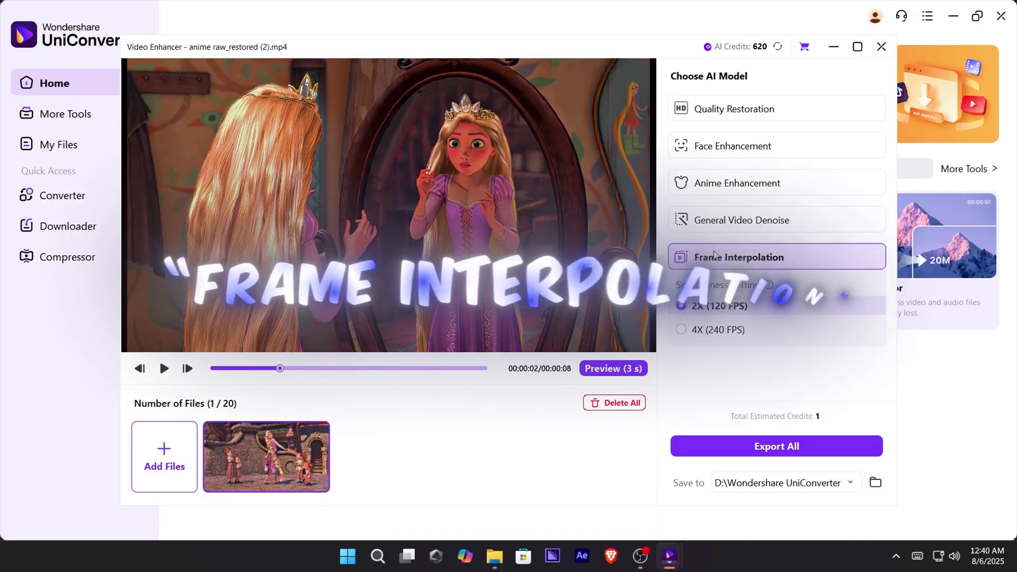
click(707, 330)
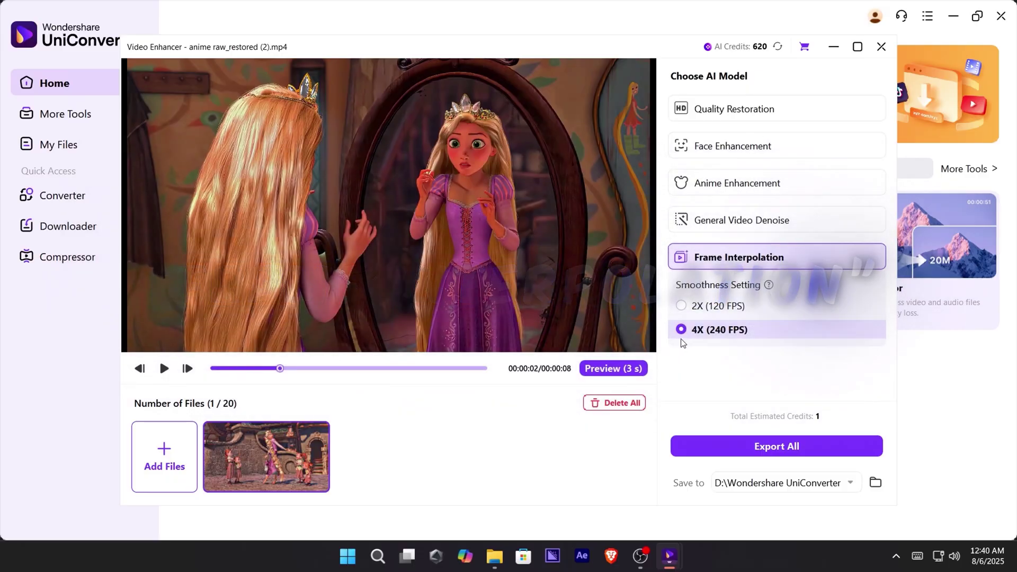
click(735, 450)
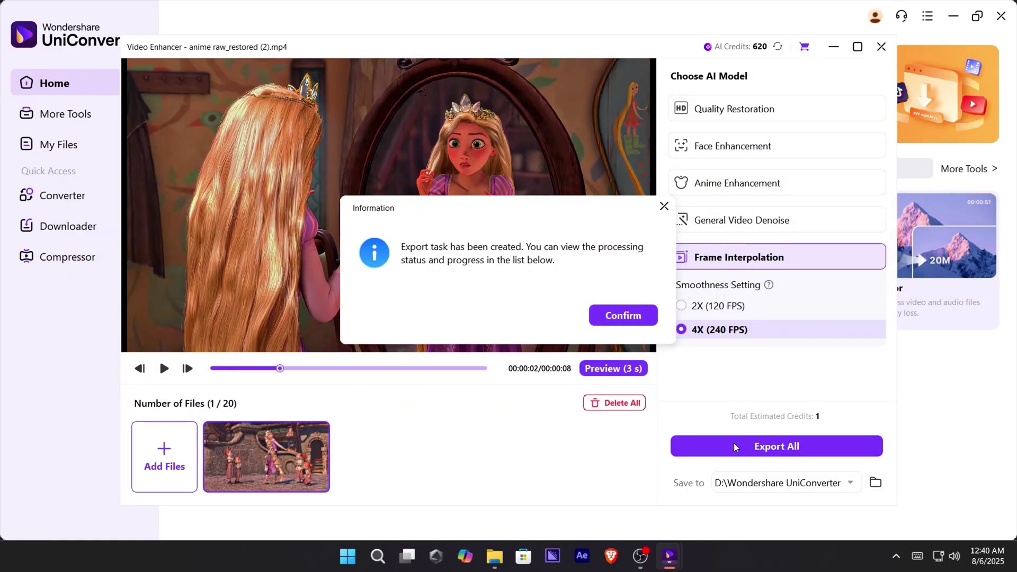
click(623, 317)
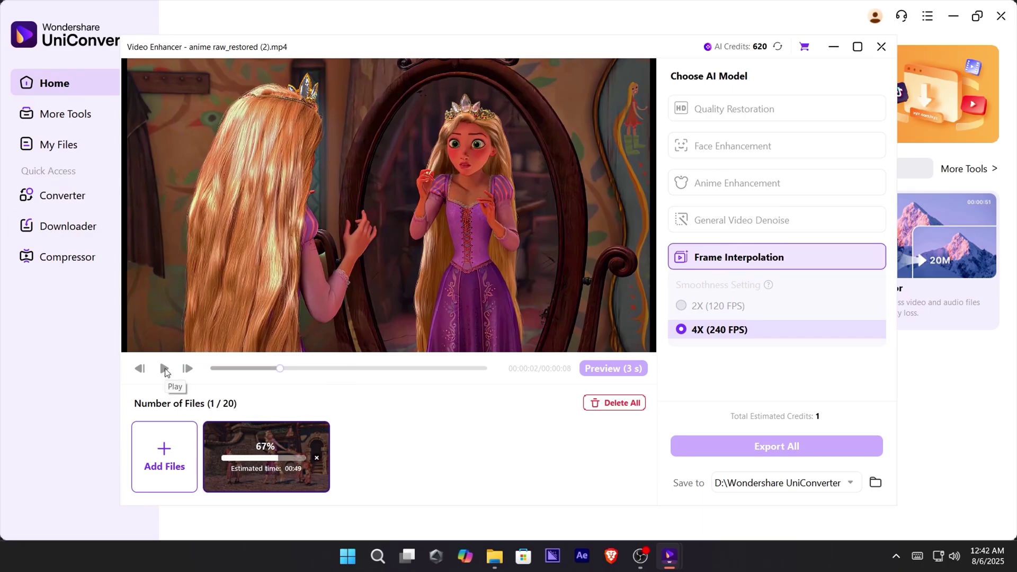
Step: Open the export folder and check that anime raw_restored (2)_interpolated_4x runs at 239.88 fps
click(596, 316)
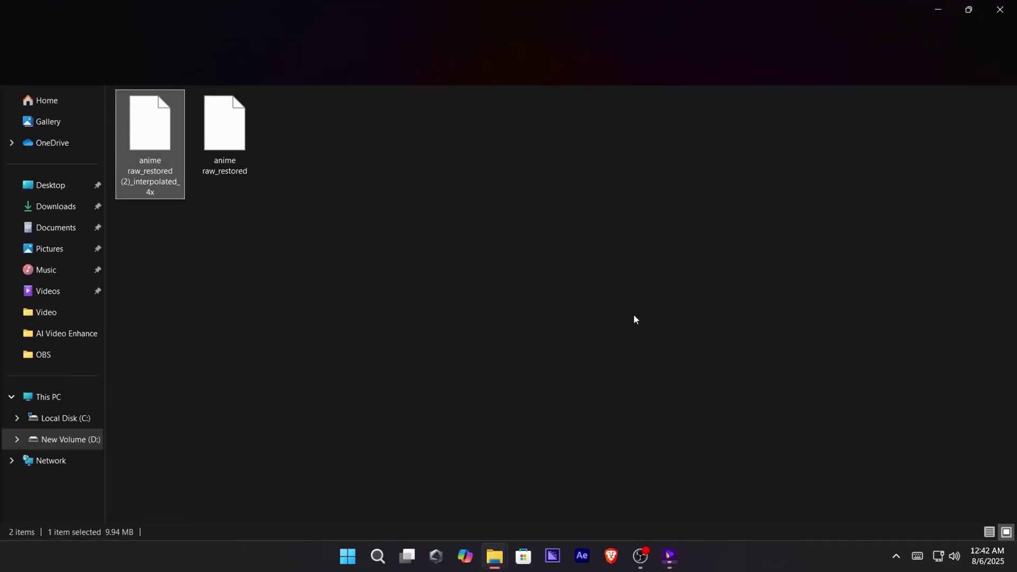
right_click(141, 163)
click(184, 489)
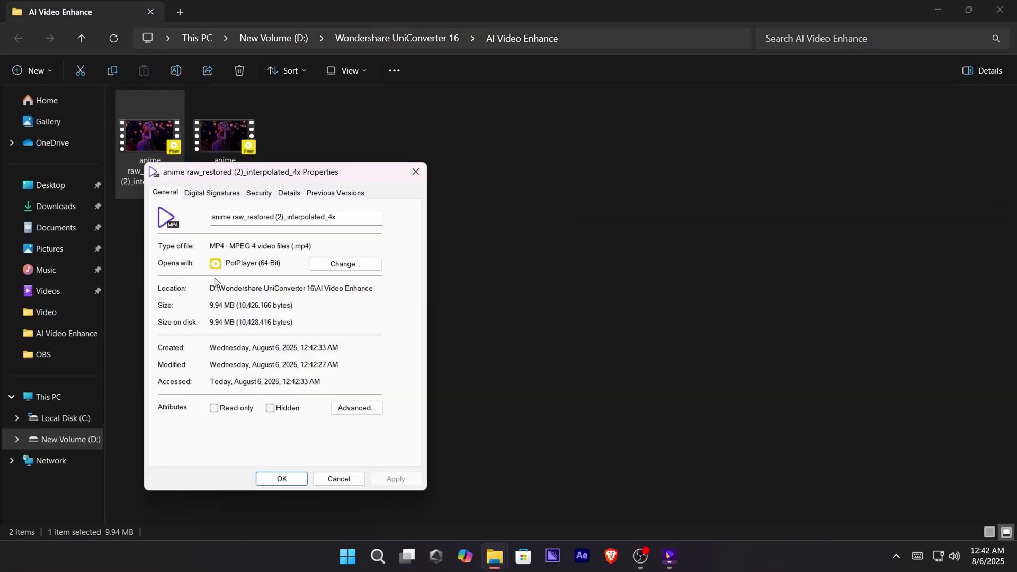
click(259, 193)
click(290, 193)
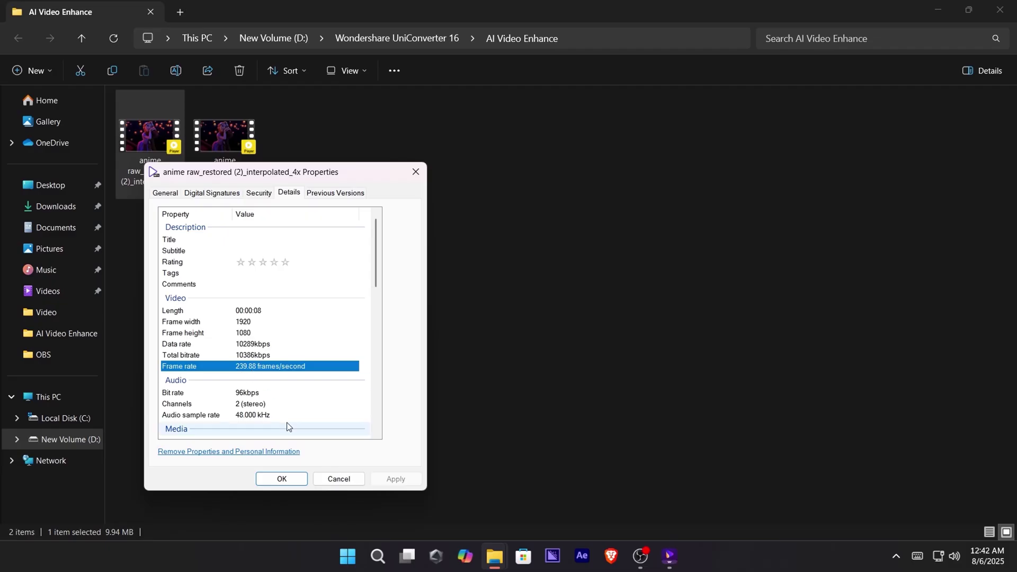
key(Escape)
Step: Open anime raw_restored (2)_interpolated_4x in PotPlayer
double_click(147, 135)
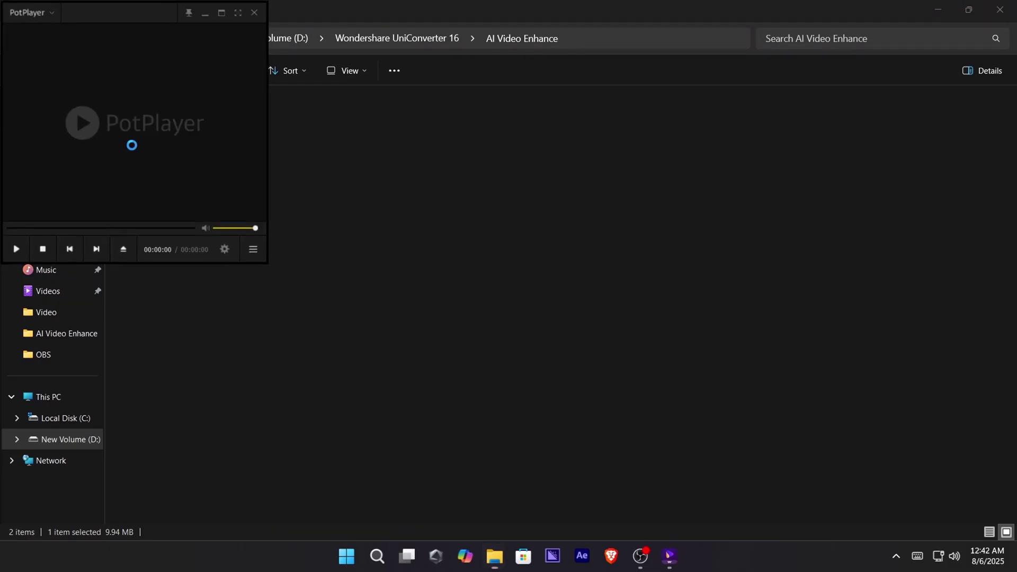